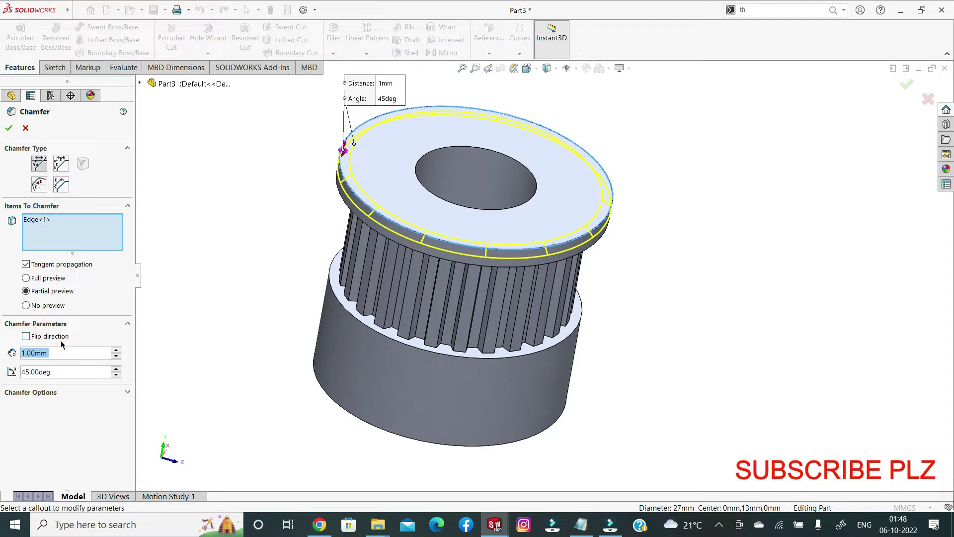
Chamfer the outer top edge of the upper flange with a 0.5 mm distance at 45 degrees
text(0.5)
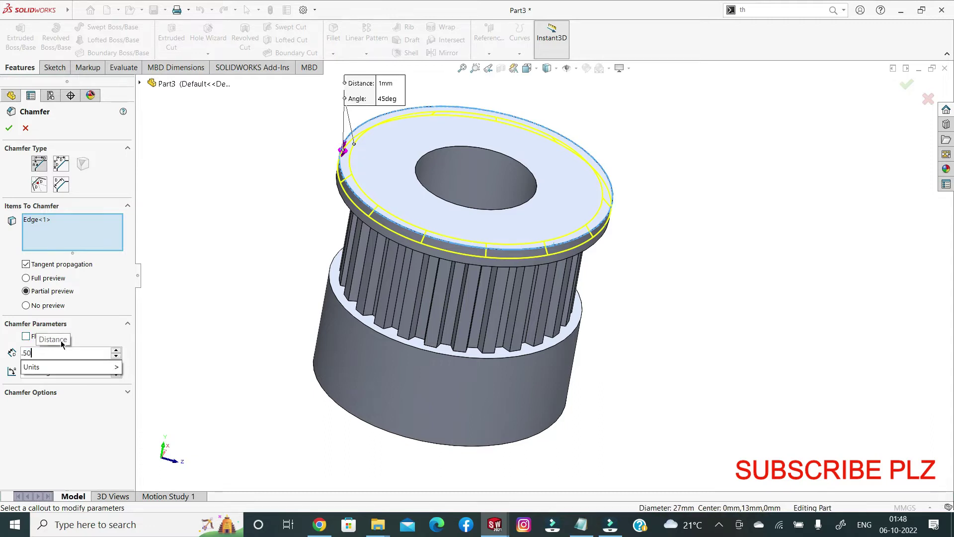
key(Return)
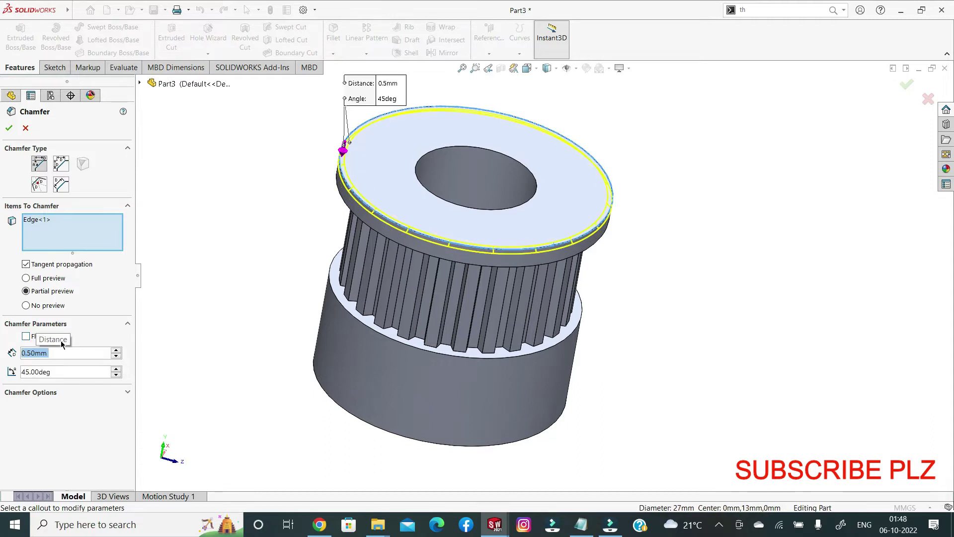
click(9, 128)
Add a 0.5 mm, 45-degree chamfer to the hub's outer edge on the side facing the teeth
middle_drag(287, 294, 367, 252)
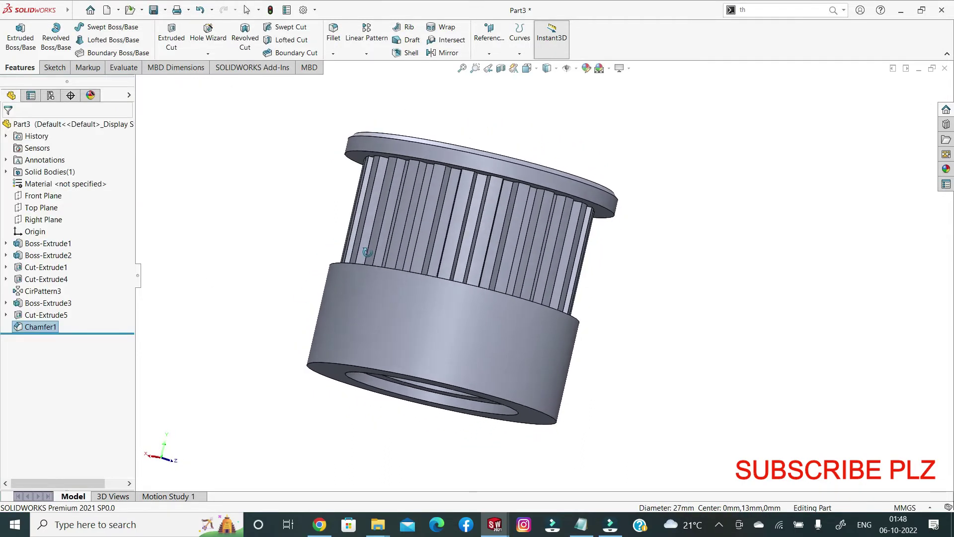
scroll(424, 351, down, 1)
middle_drag(425, 343, 416, 378)
click(422, 289)
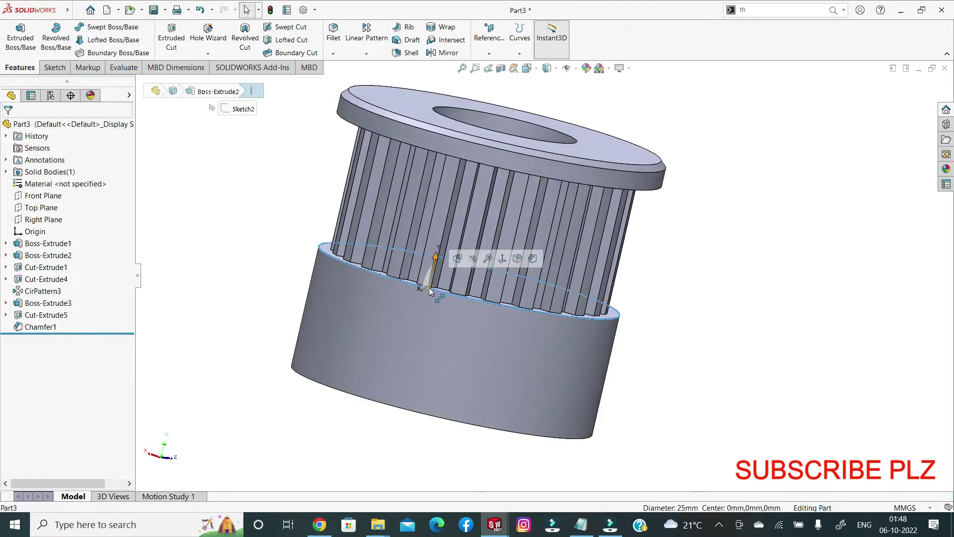
click(333, 54)
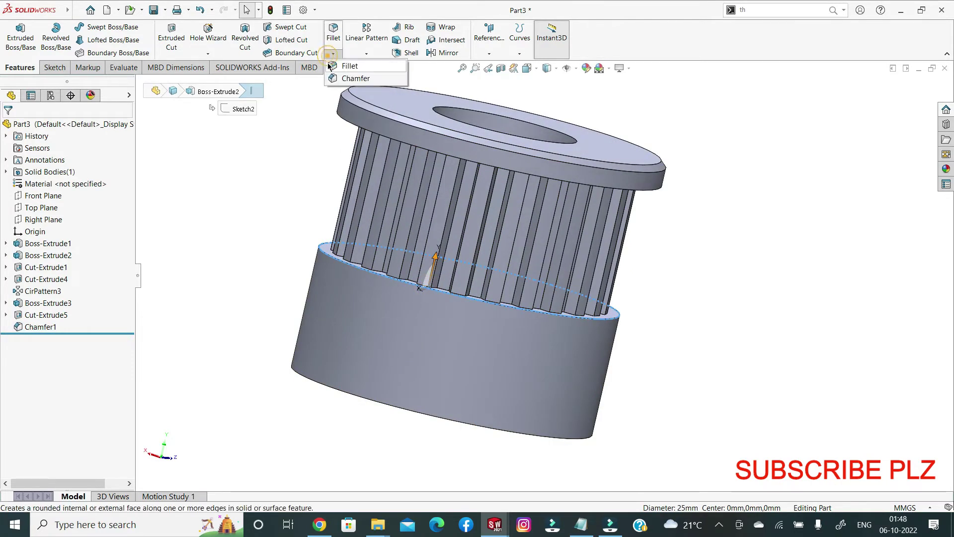
click(330, 75)
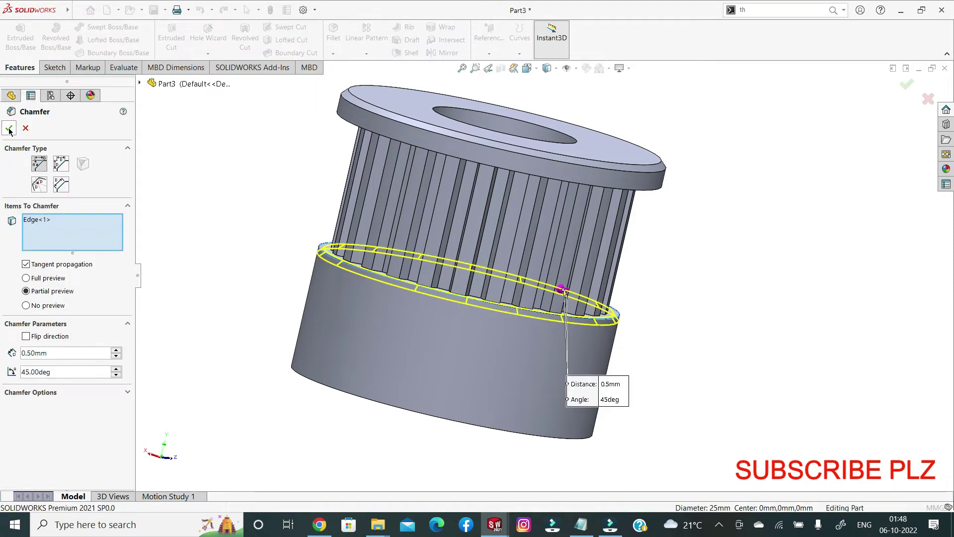
click(8, 128)
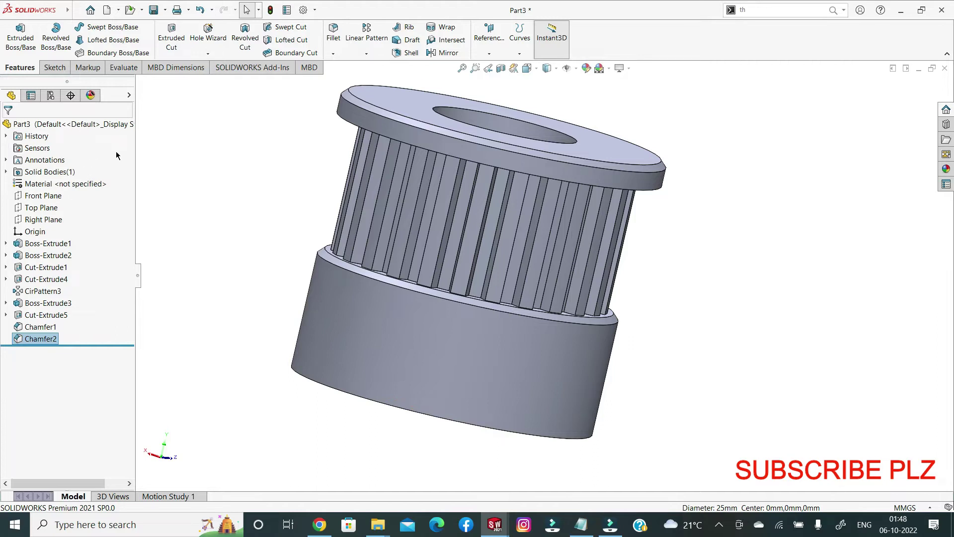
Chamfer the outer edge on the underside of the flange by 0.5 mm at 45 degrees
middle_drag(163, 130, 258, 136)
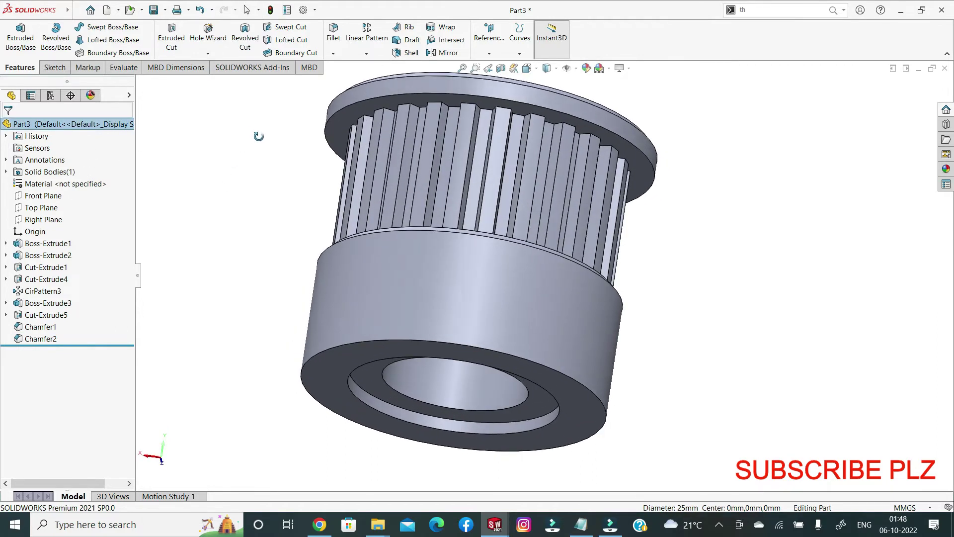
click(353, 106)
click(333, 53)
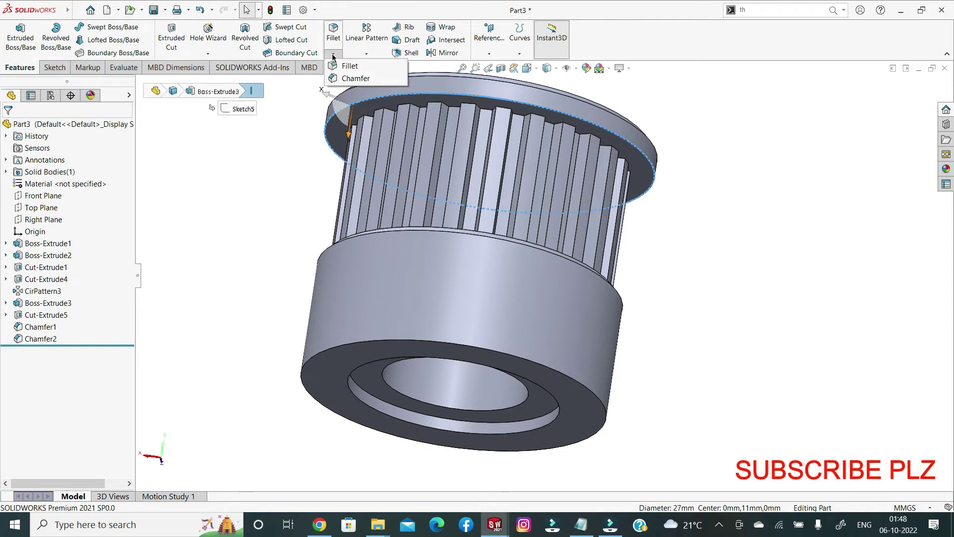
click(335, 80)
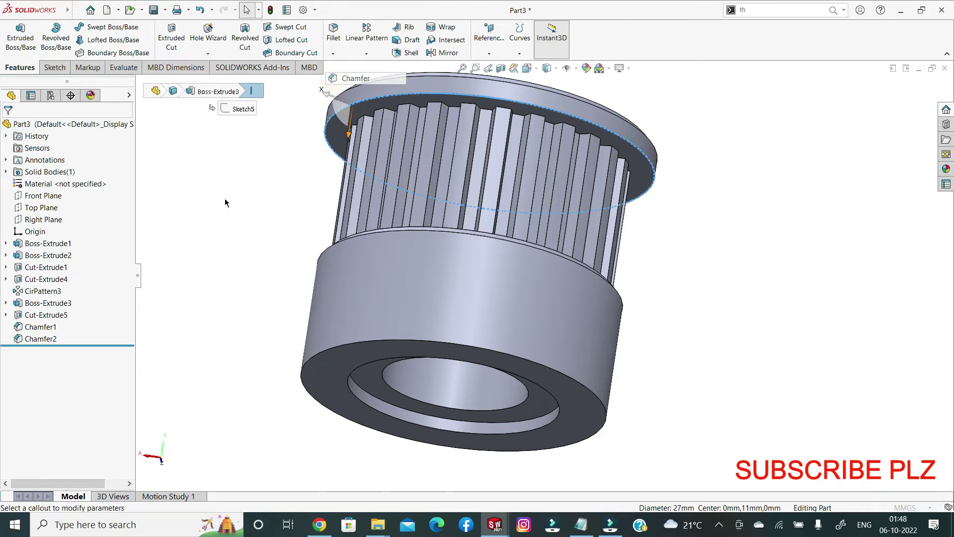
click(9, 129)
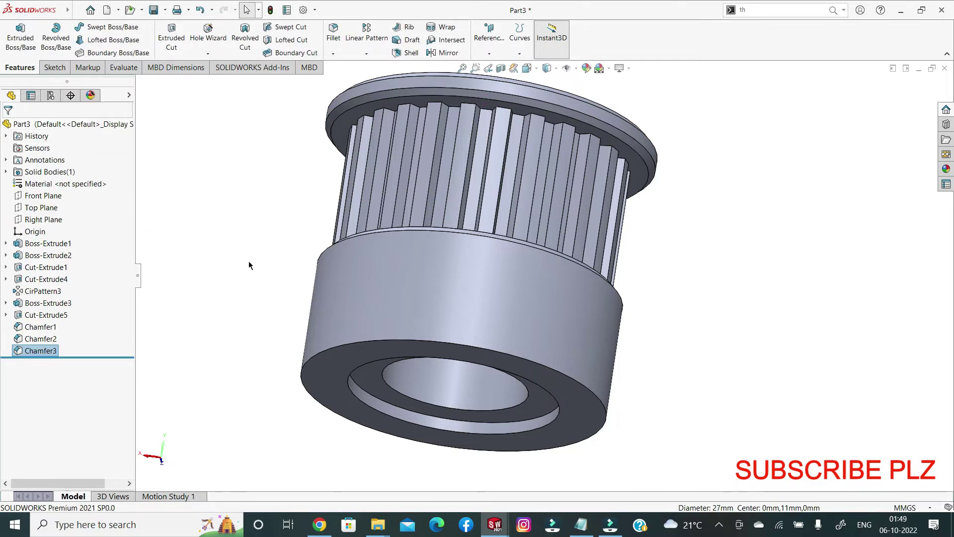
Chamfer the outer edge of the hub's bottom face by 0.5 mm at 45 degrees
middle_drag(248, 265, 378, 298)
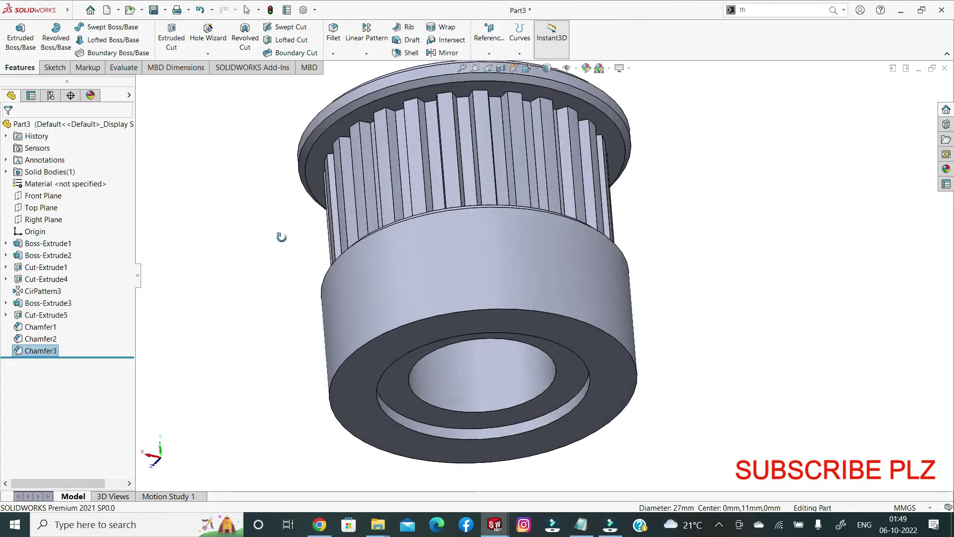
click(424, 318)
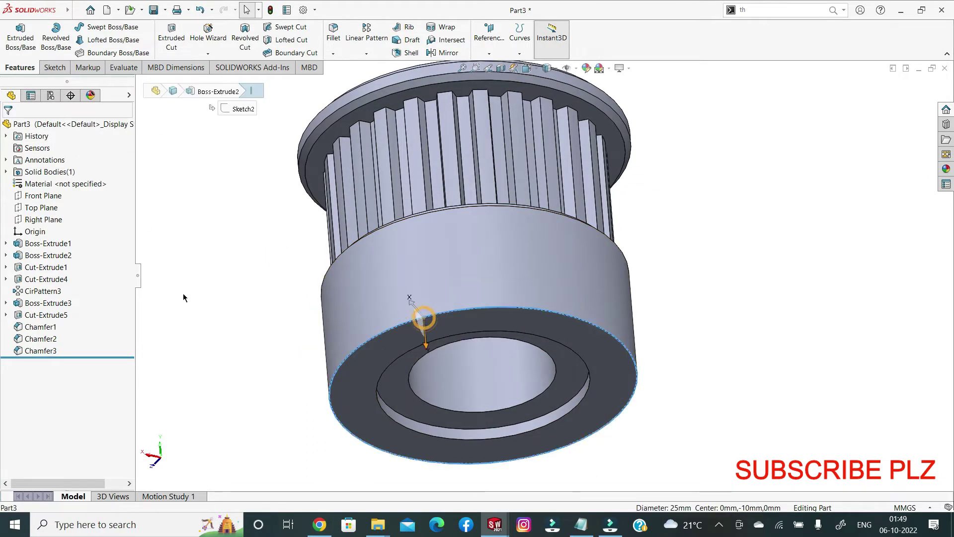
click(331, 54)
click(339, 80)
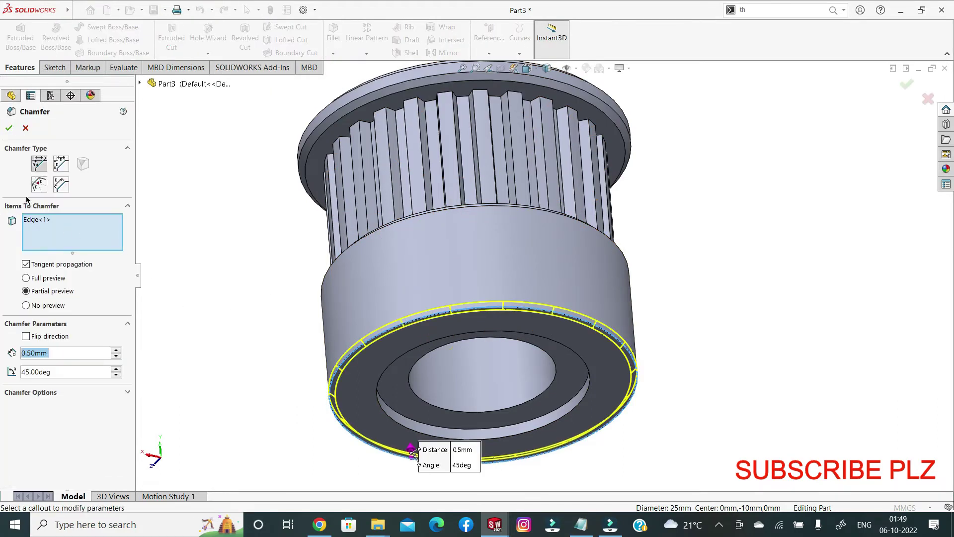
click(9, 128)
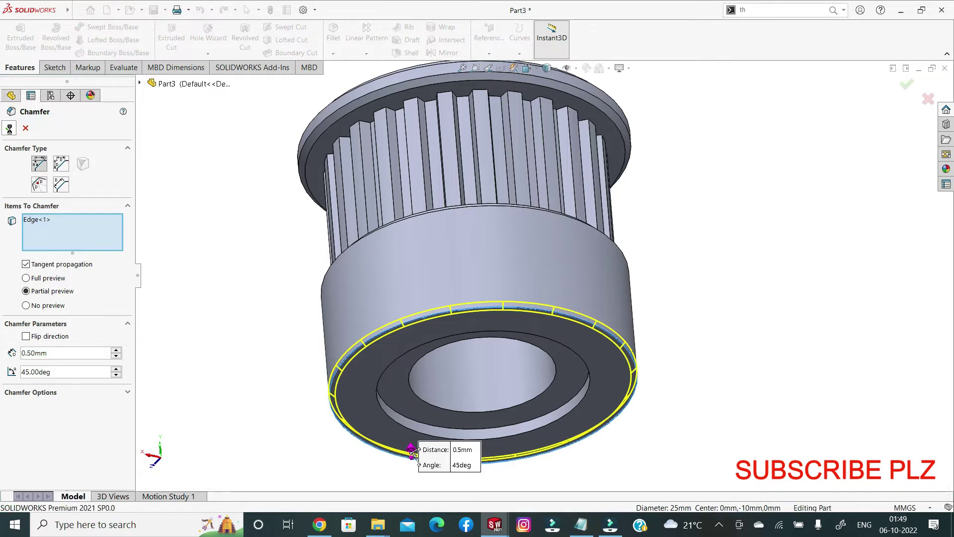
Chamfer the rim of the circular recess in the hub's bottom face by 0.5 mm at 45 degrees
middle_drag(658, 322, 702, 338)
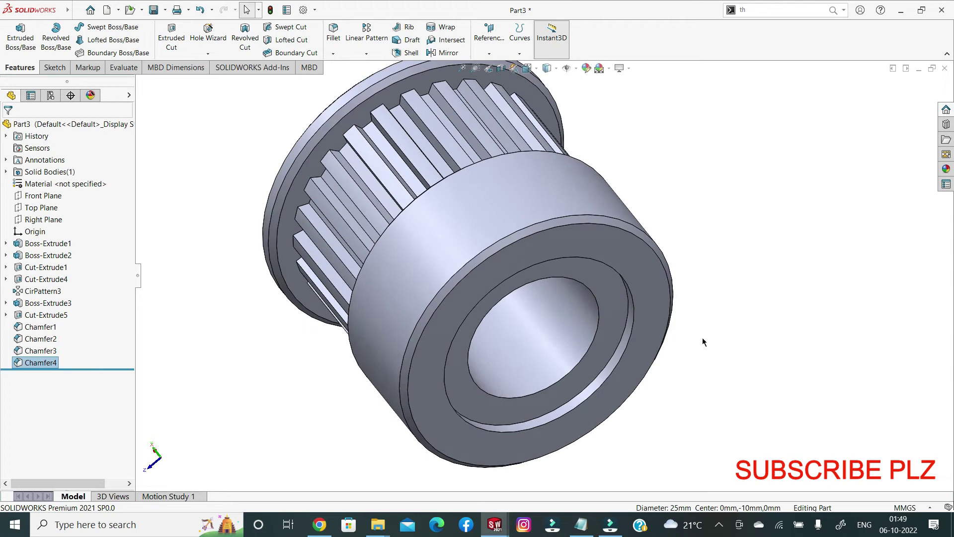
click(628, 343)
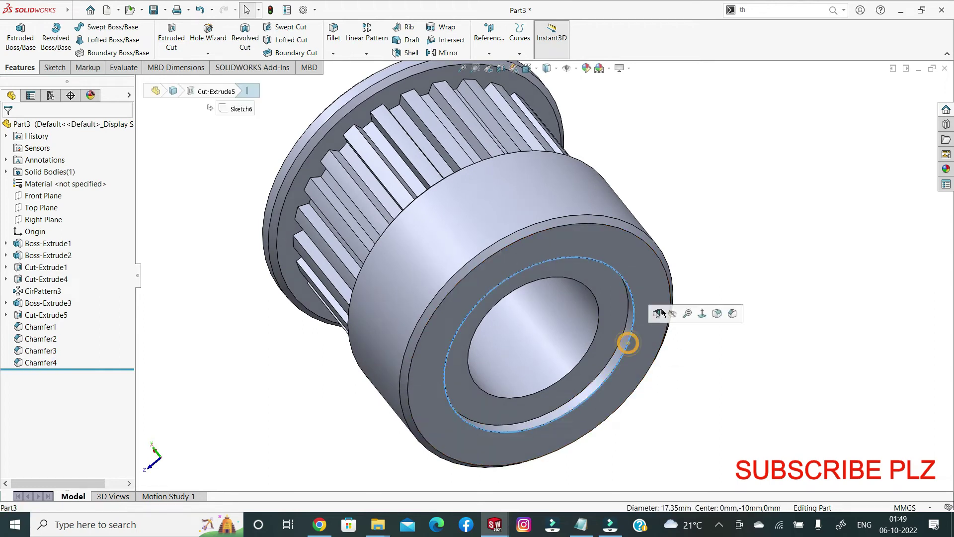
click(337, 54)
click(343, 78)
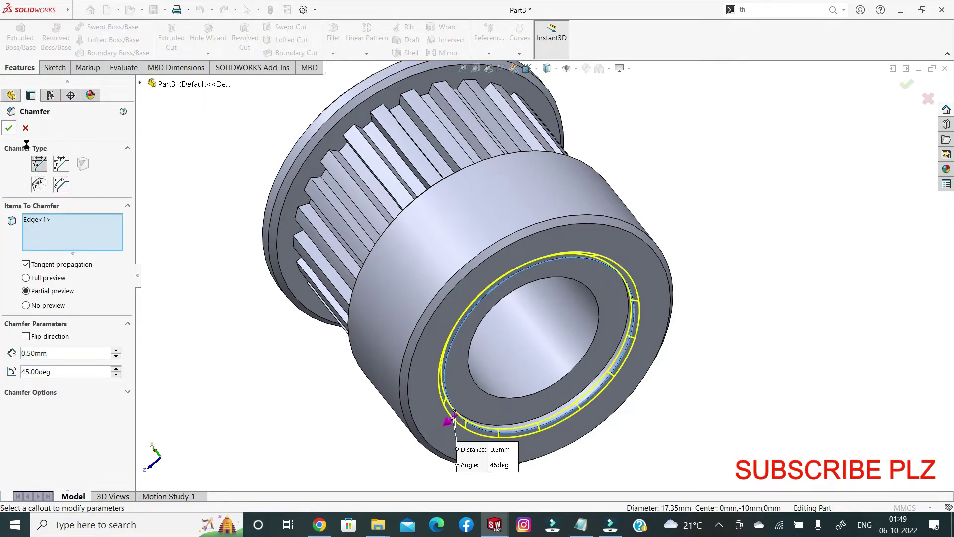
key(Return)
Apply the polished aluminum metal appearance to the whole pulley
middle_drag(679, 262, 741, 347)
click(853, 240)
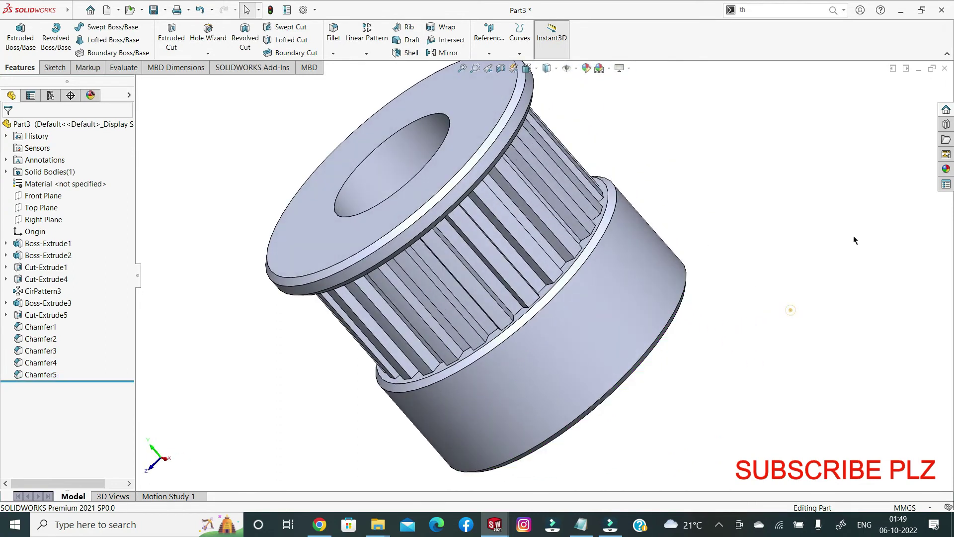
click(943, 173)
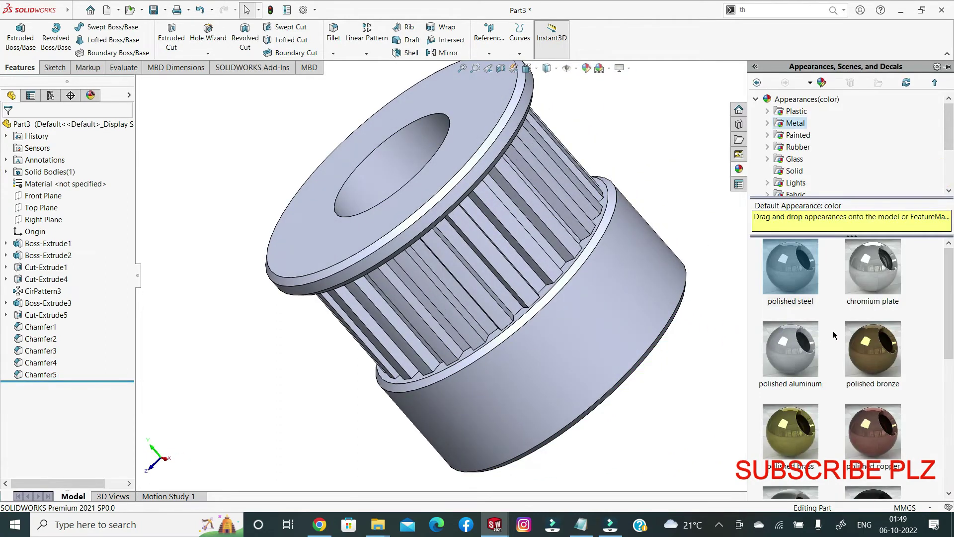
click(800, 373)
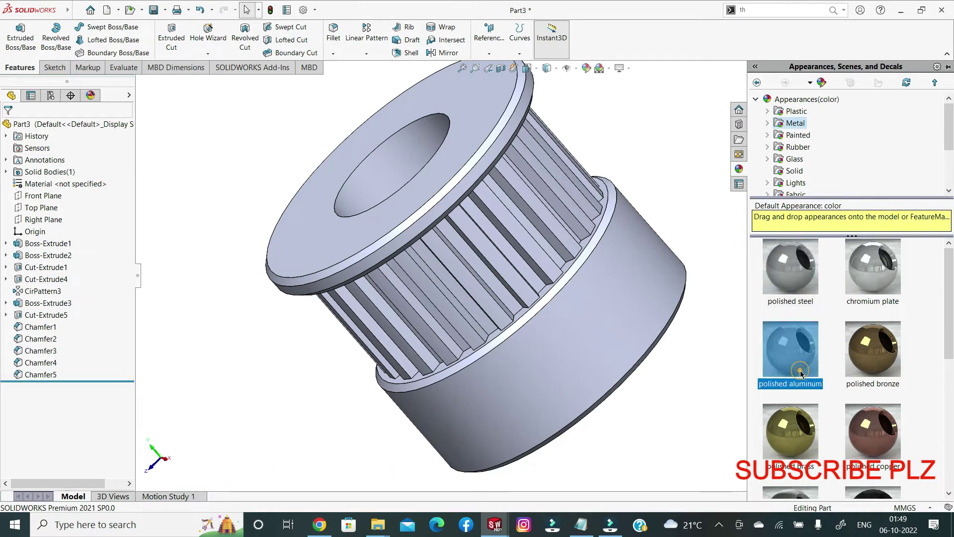
double_click(800, 373)
click(671, 406)
Create a reference plane offset 12 mm from the Front Plane
middle_drag(671, 407, 392, 294)
scroll(712, 376, up, 2)
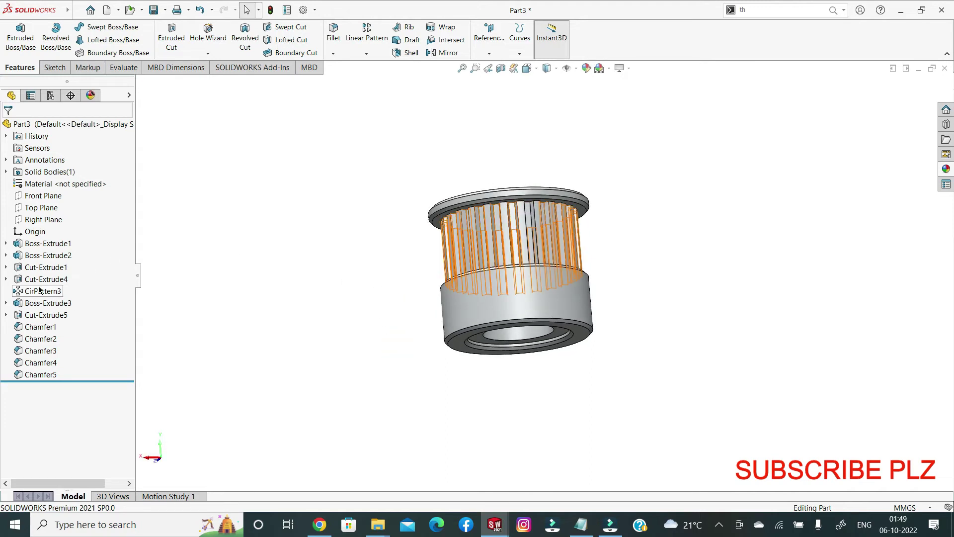
click(21, 200)
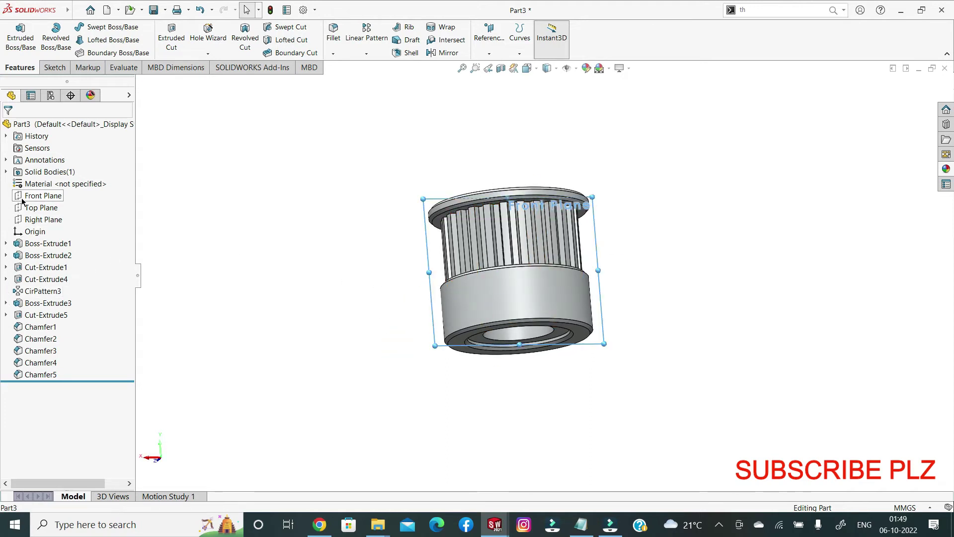
click(489, 53)
click(493, 67)
middle_drag(286, 255, 386, 197)
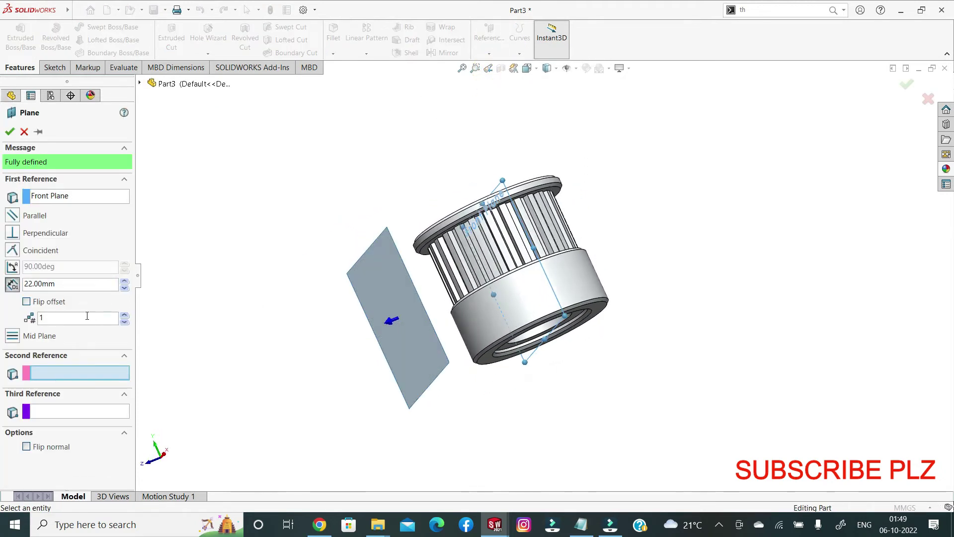
click(121, 288)
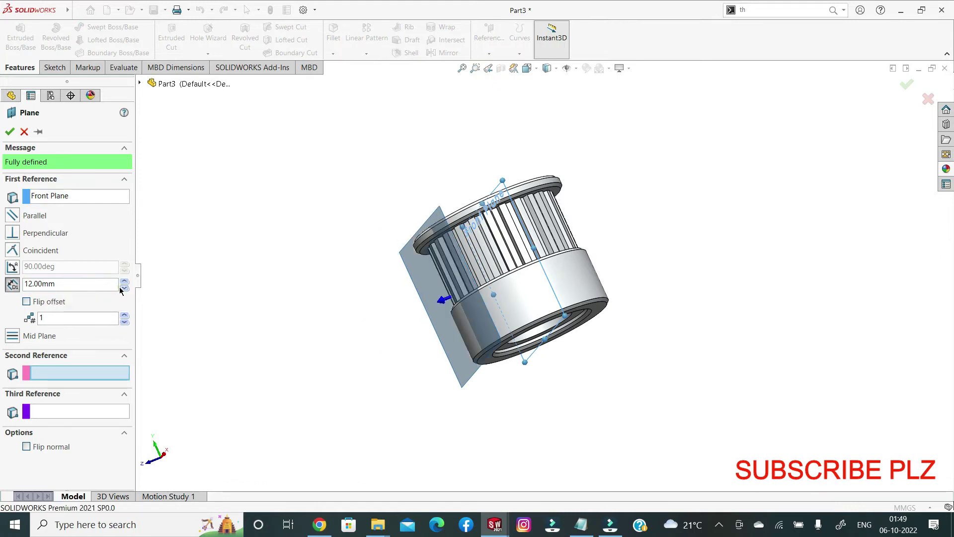
middle_drag(149, 298, 407, 333)
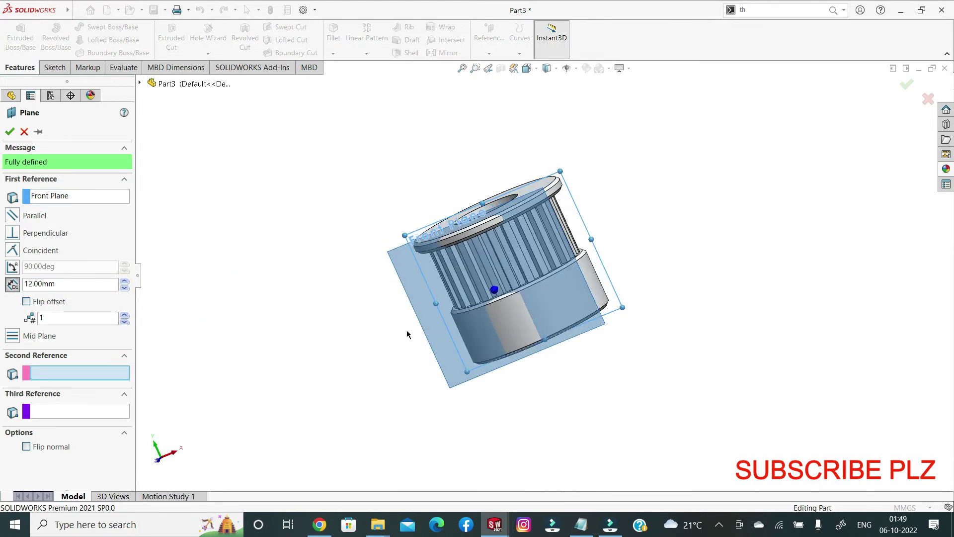
click(11, 133)
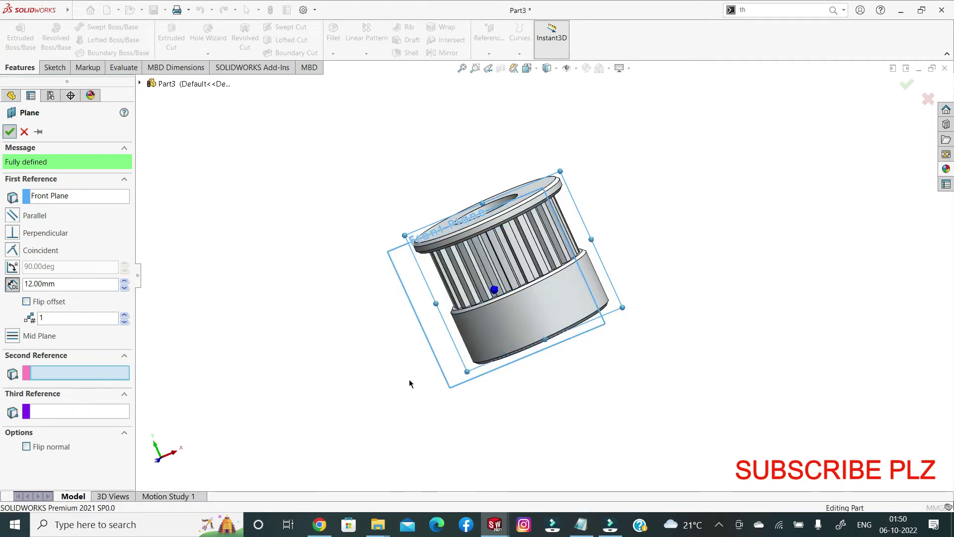
Start a sketch on the new offset plane and draw a 10 mm vertical centerline from the origin to the hub's bottom edge
click(461, 379)
click(506, 348)
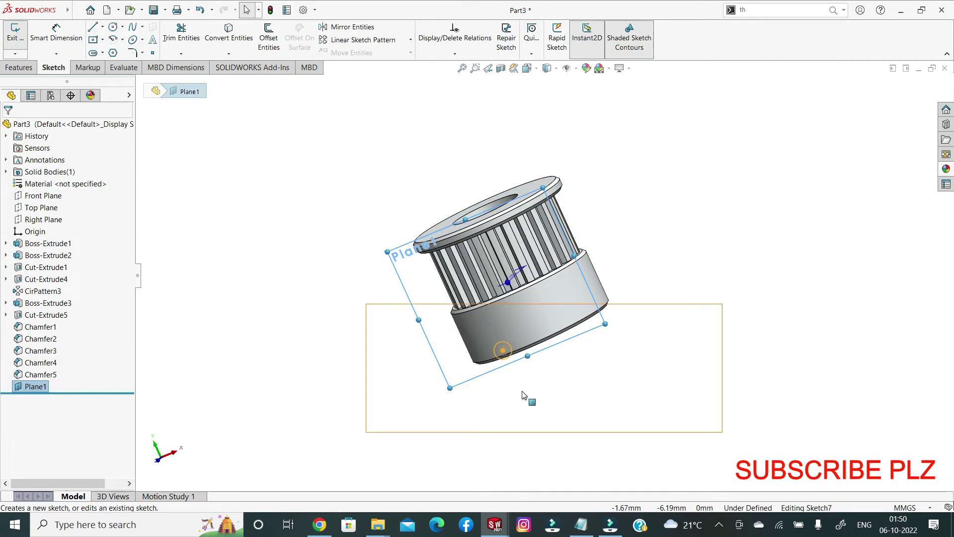
click(264, 340)
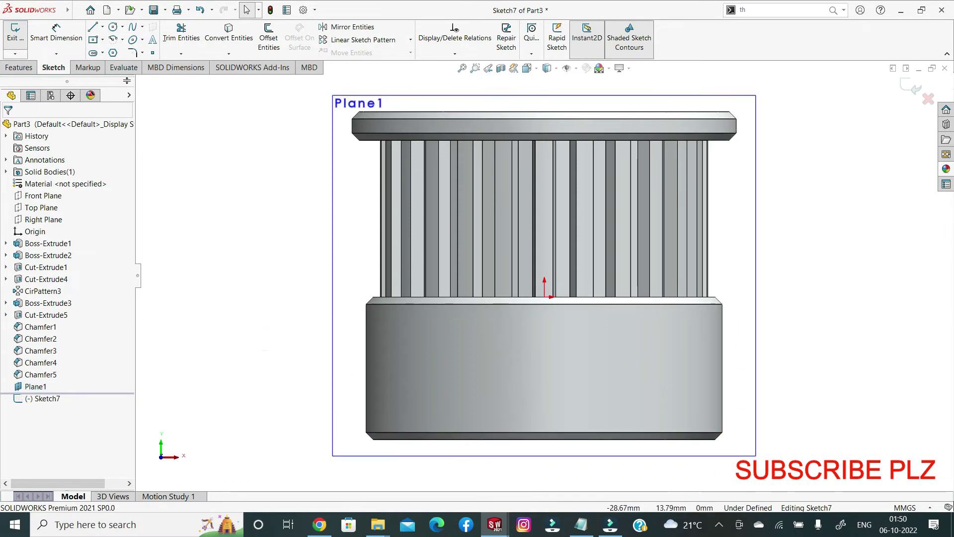
click(103, 27)
click(117, 50)
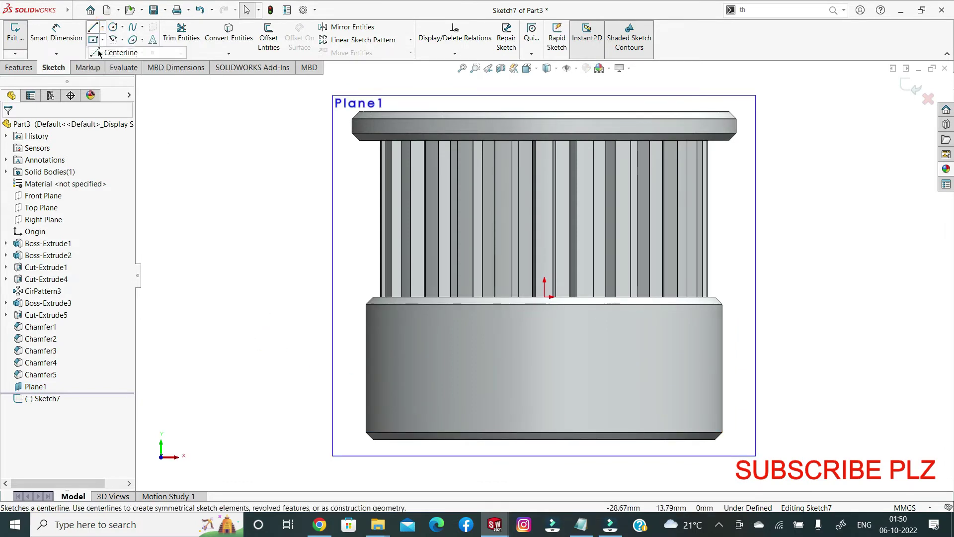
click(545, 297)
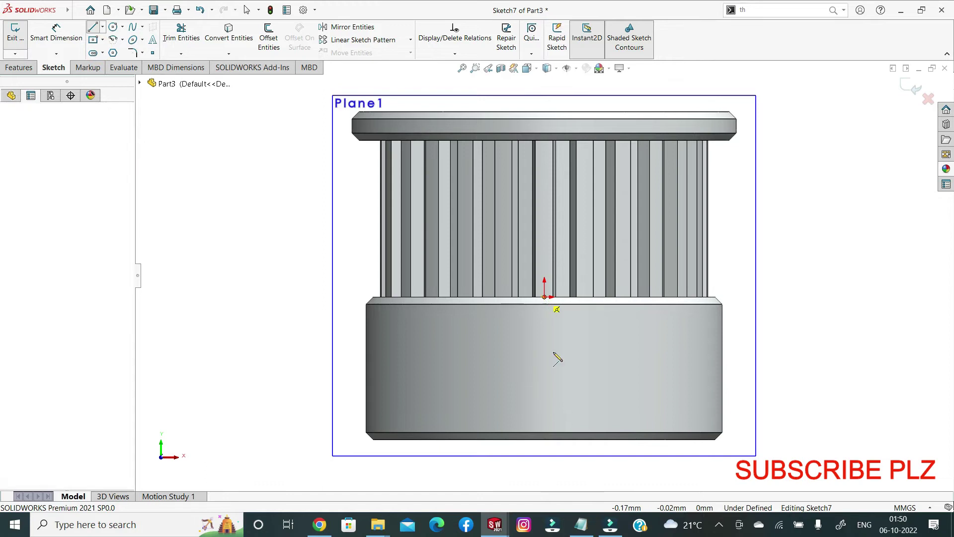
click(545, 440)
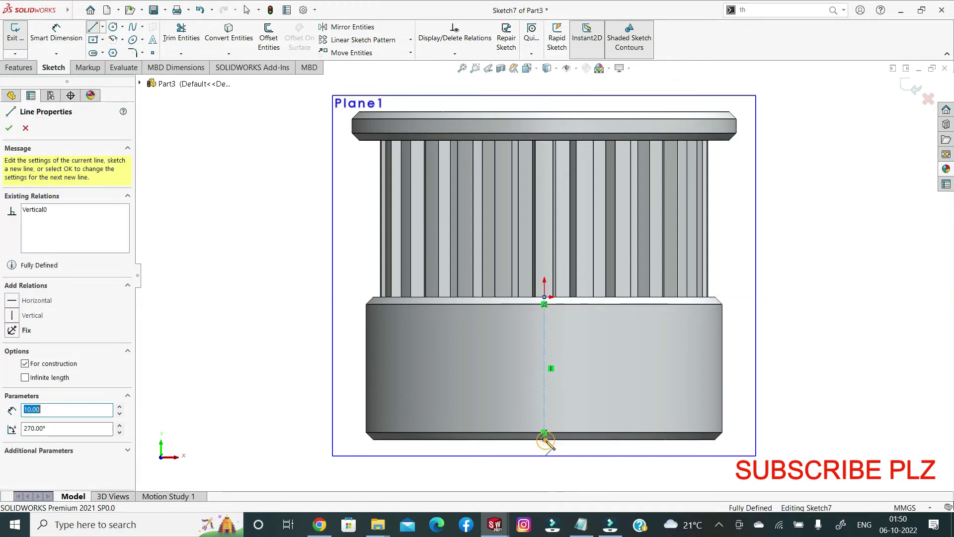
right_click(170, 207)
click(174, 214)
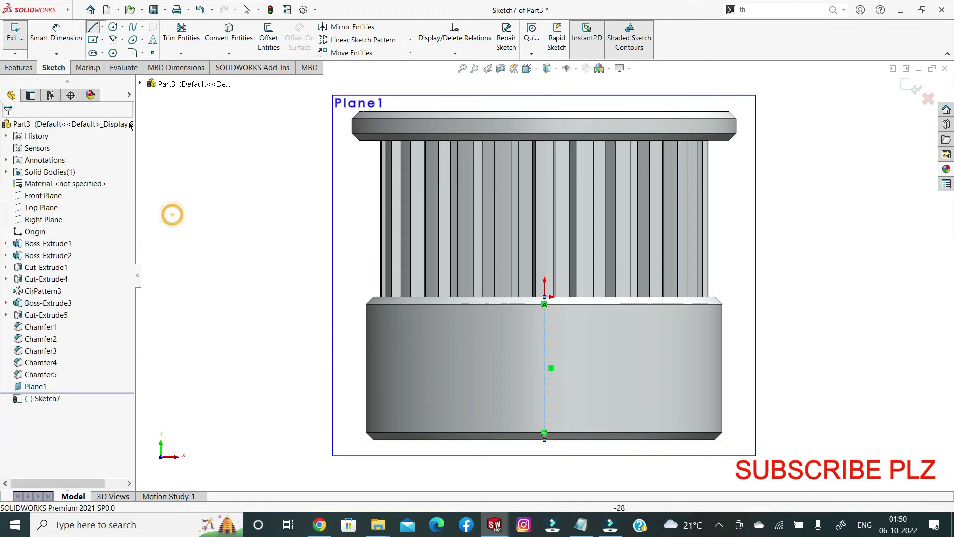
Draw a circle about 2.2 mm in diameter centered on the vertical centerline, in the lower half of the hub
click(114, 29)
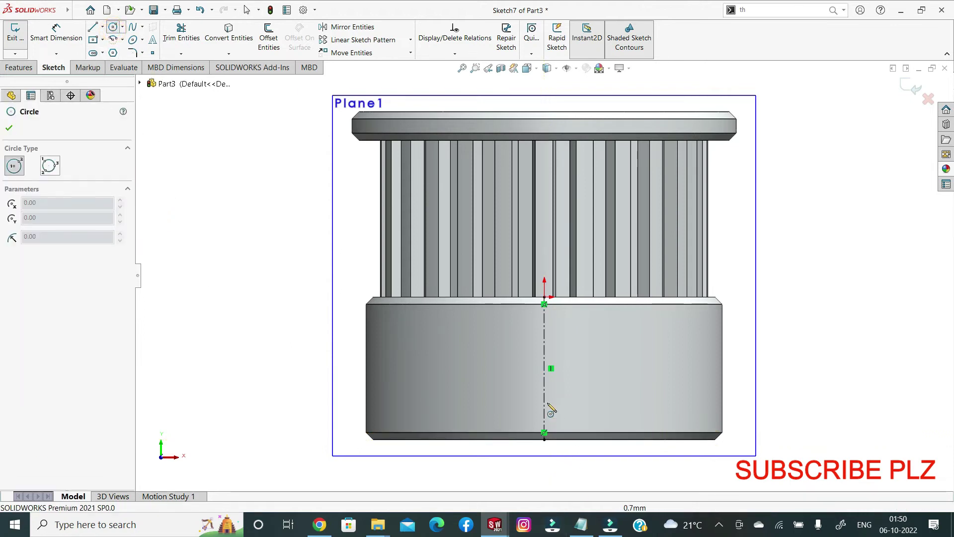
click(544, 386)
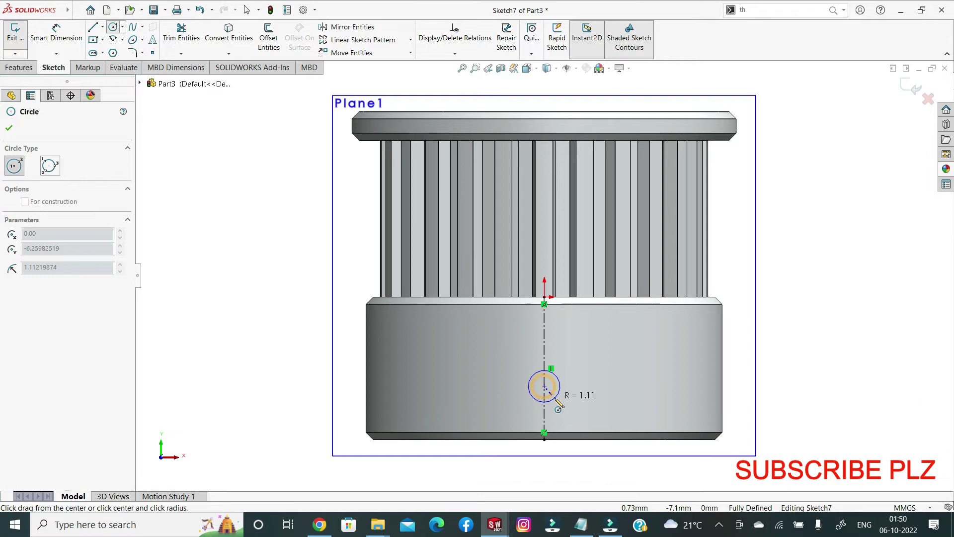
click(555, 398)
click(9, 128)
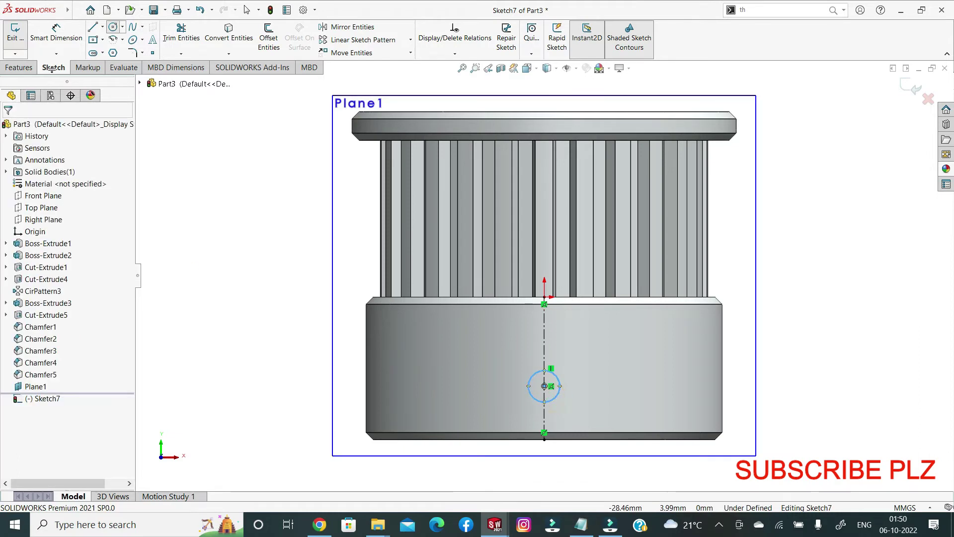
Dimension the circle's diameter as 4 mm
click(52, 40)
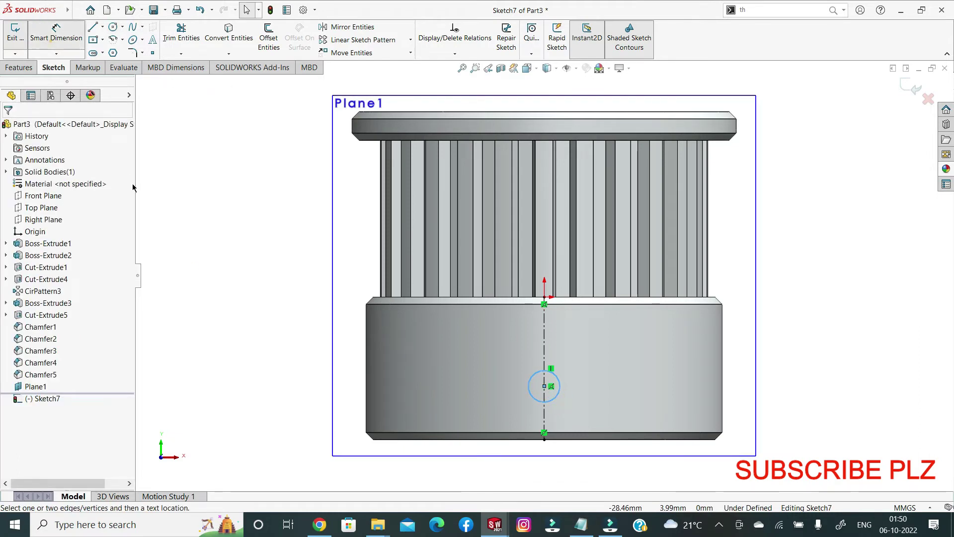
click(538, 401)
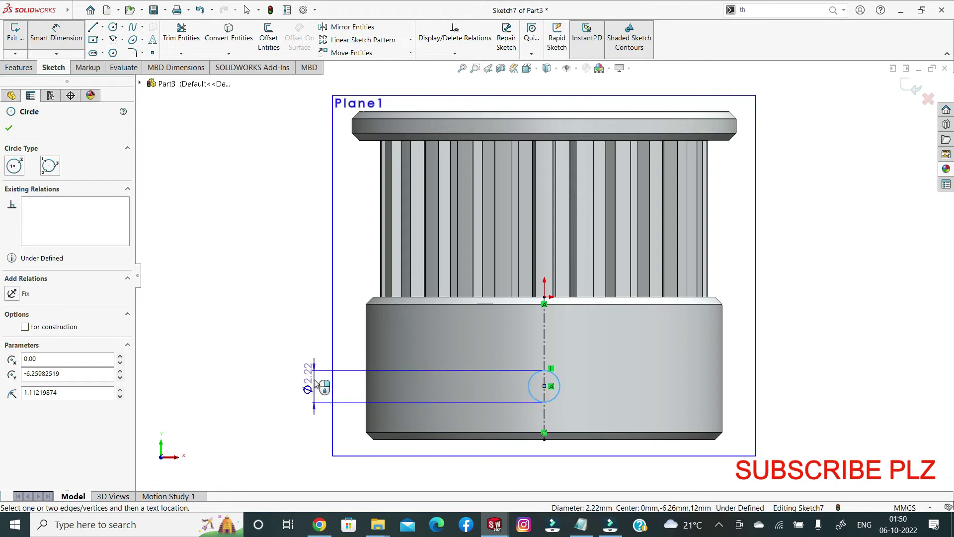
click(315, 382)
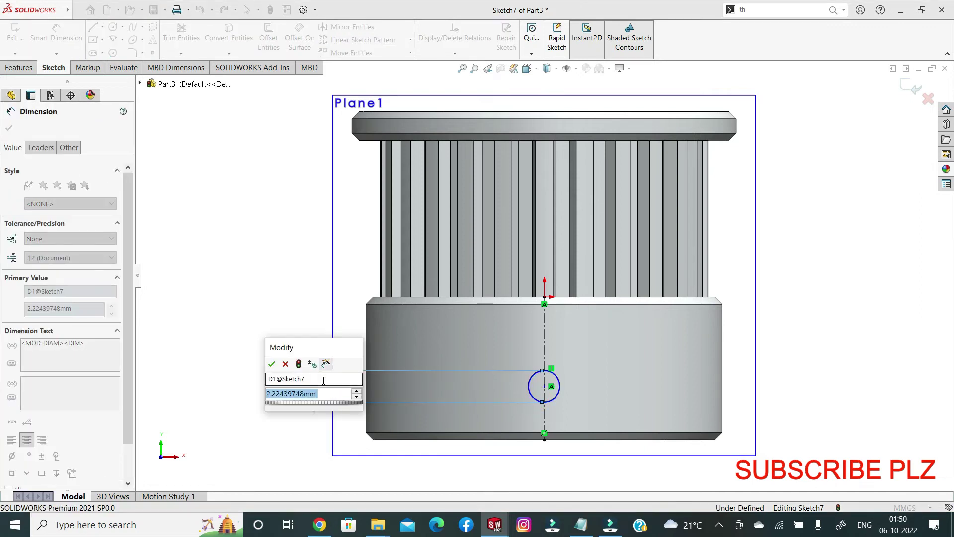
text(4)
key(Return)
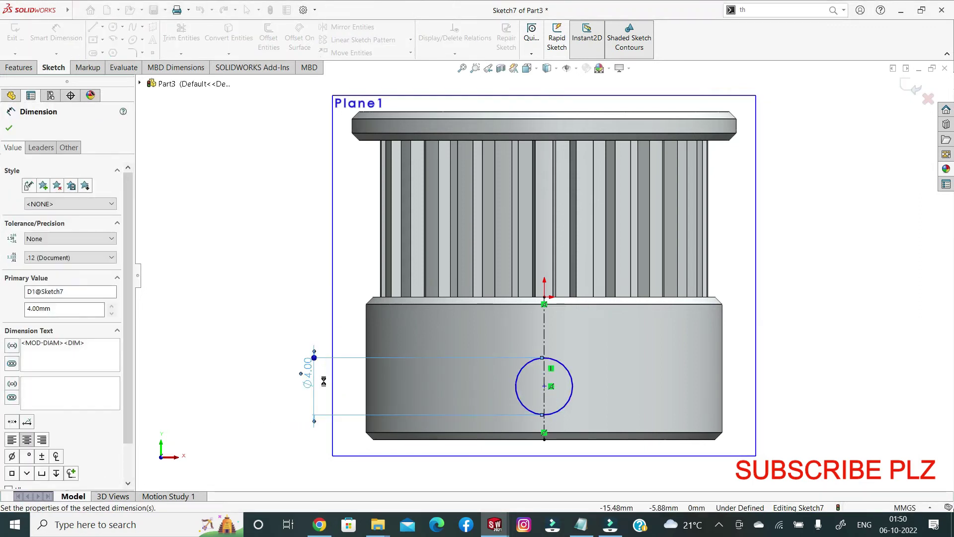
Dimension the vertical distance between the centerline's lower endpoint and the circle's center as 4 mm
click(544, 431)
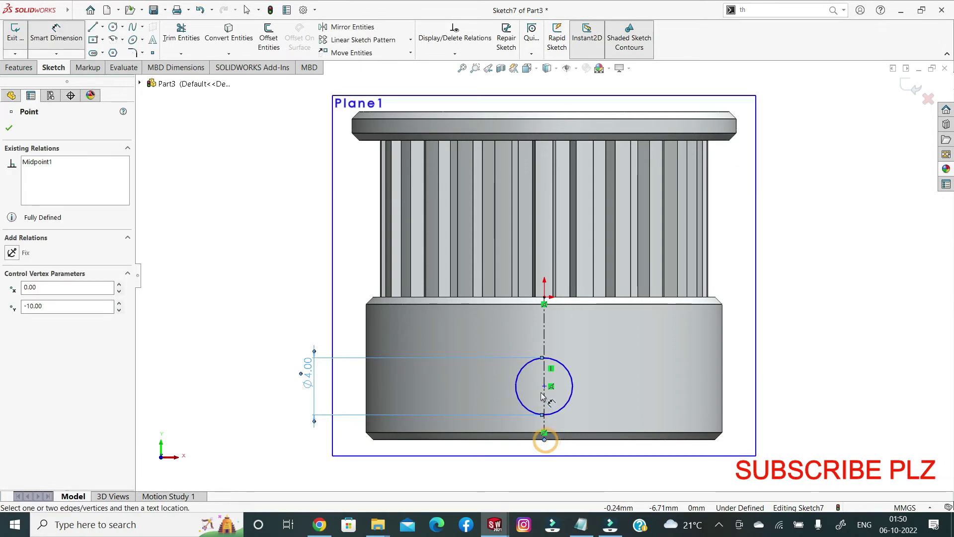
click(545, 386)
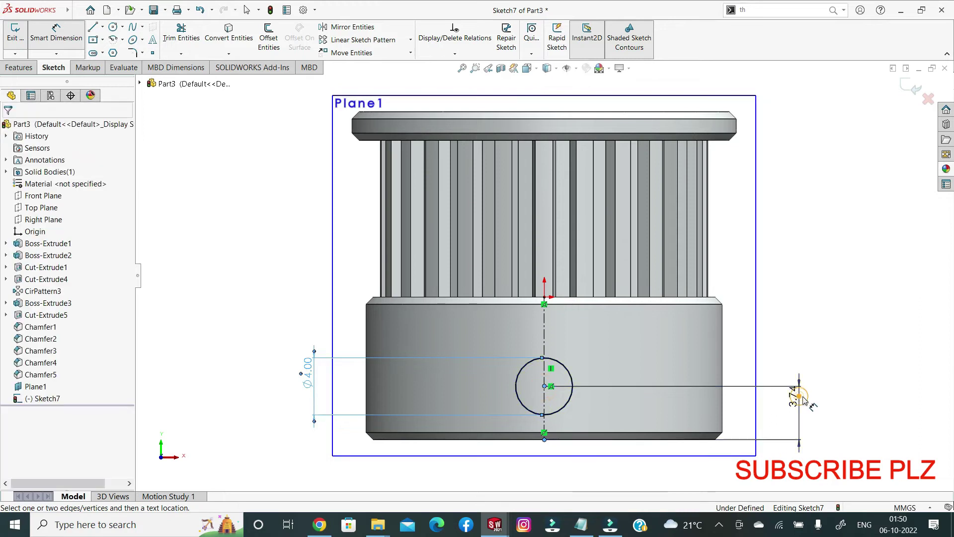
click(815, 403)
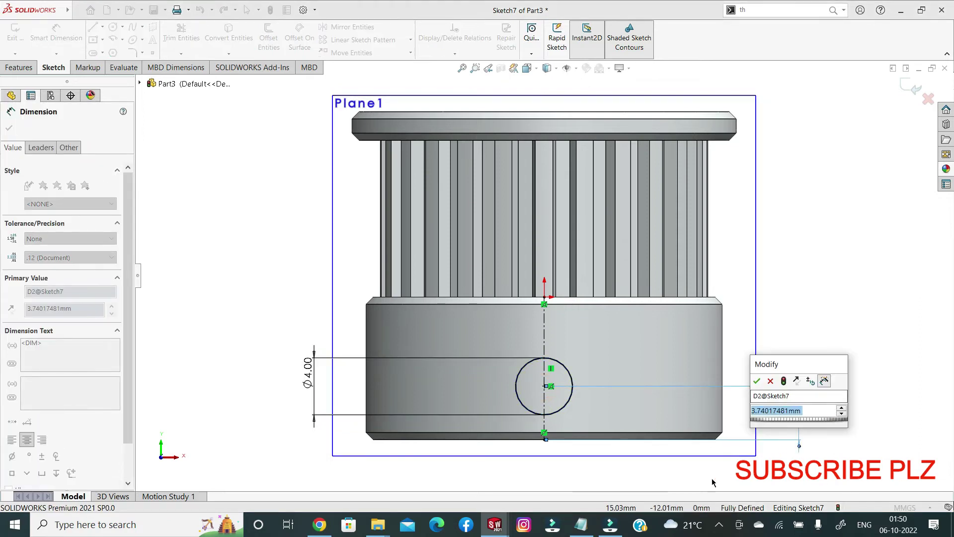
text(4)
key(Return)
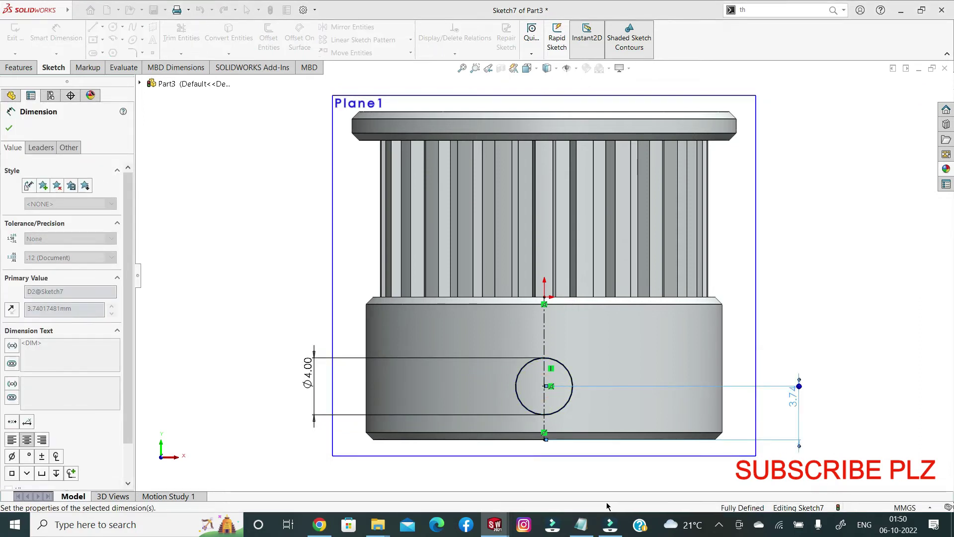
click(6, 128)
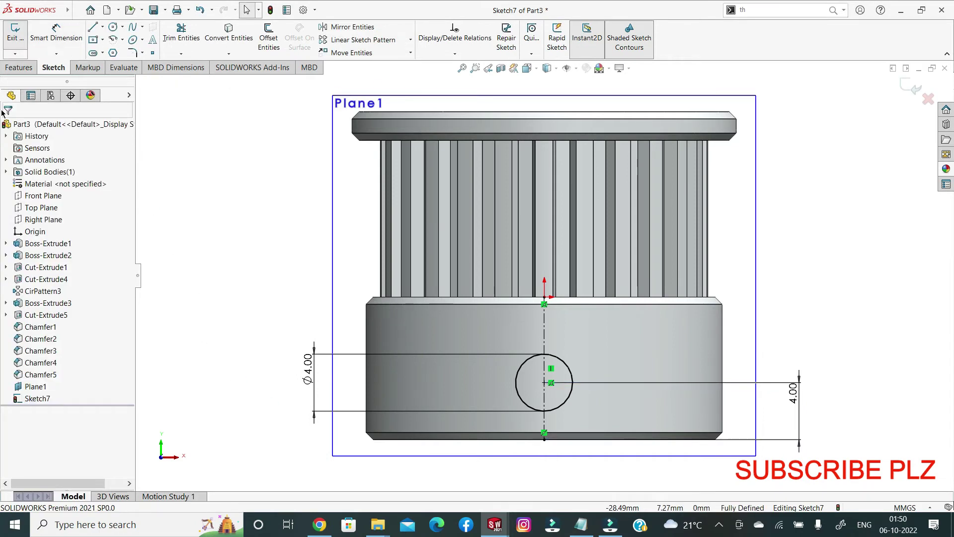
Try an 8 mm blind extruded cut of the circle from the sketch plane and undo it
click(22, 67)
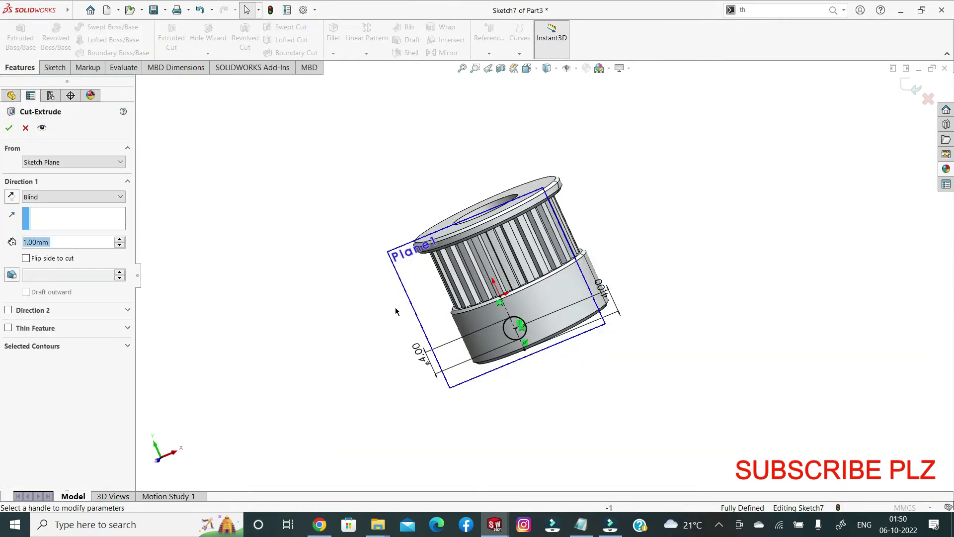
middle_drag(550, 336, 492, 217)
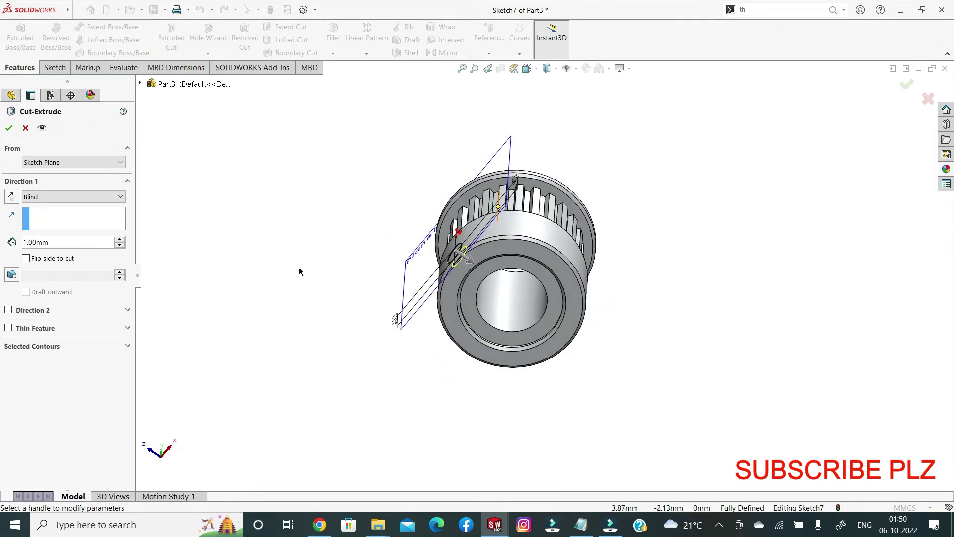
click(62, 243)
text(8)
key(Return)
click(11, 129)
middle_drag(277, 277, 325, 303)
click(515, 275)
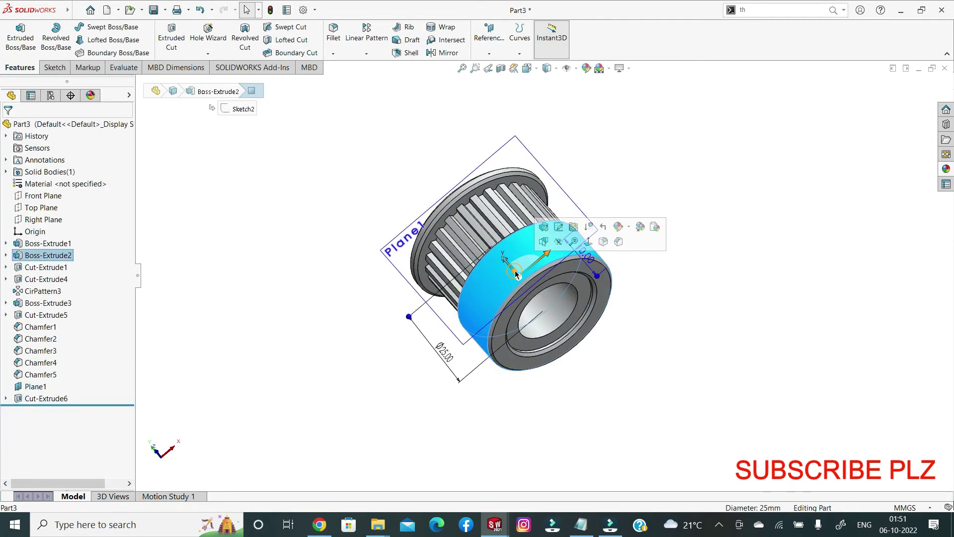
click(329, 327)
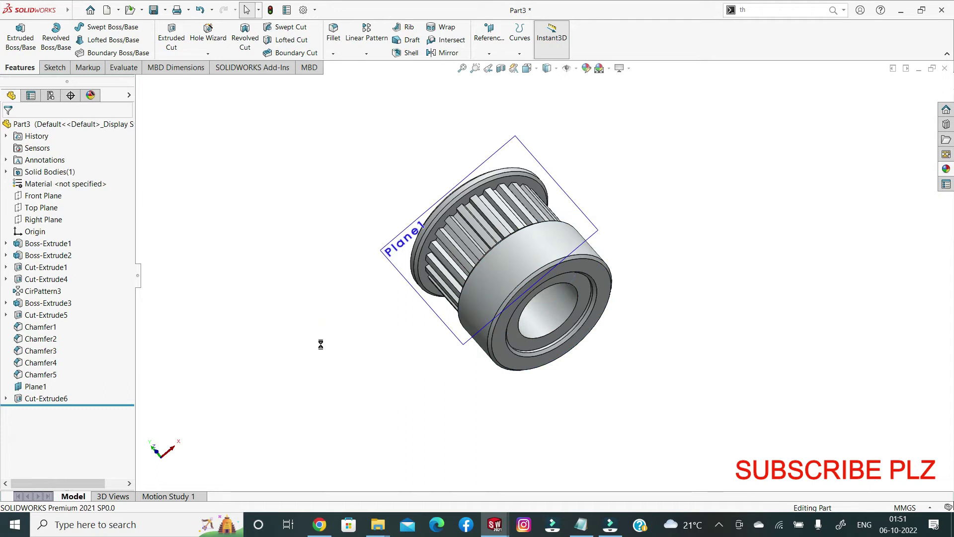
key(ctrl+z)
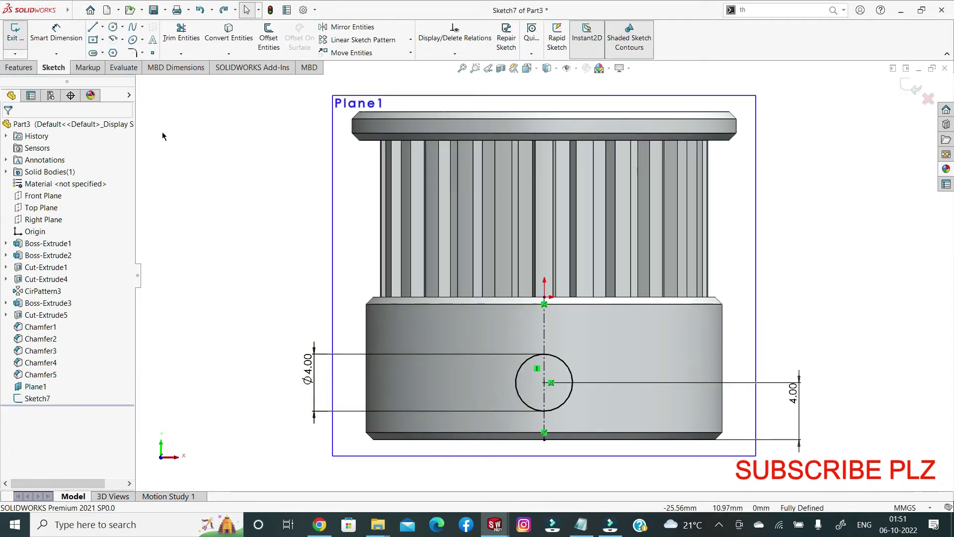
Cut-extrude the 4 mm circle from the sketch plane, 8 mm blind in both directions, through the hub wall
click(5, 67)
click(161, 51)
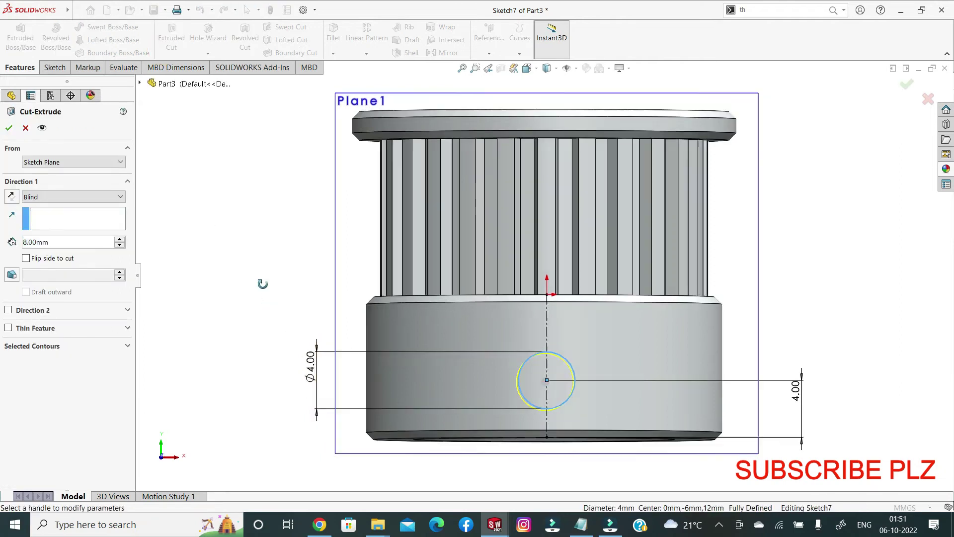
click(8, 310)
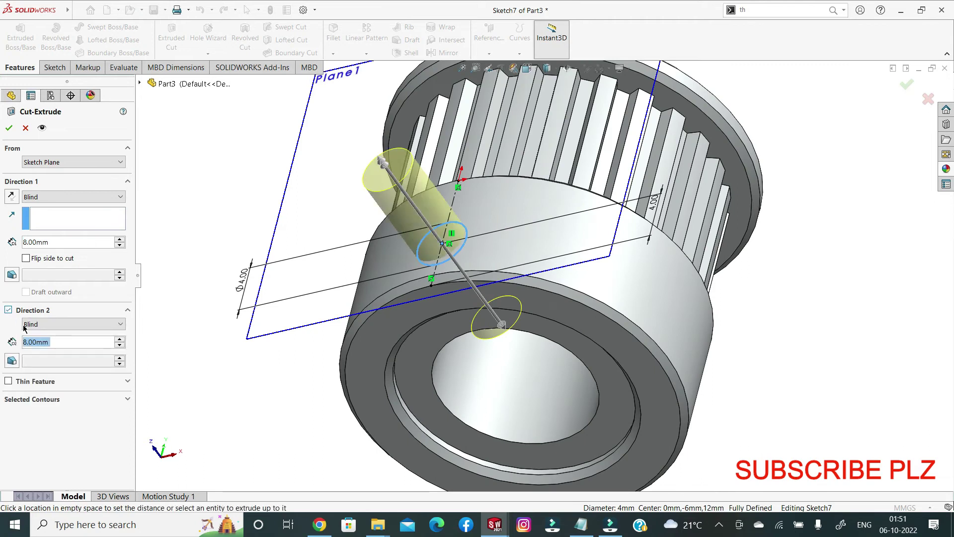
click(9, 128)
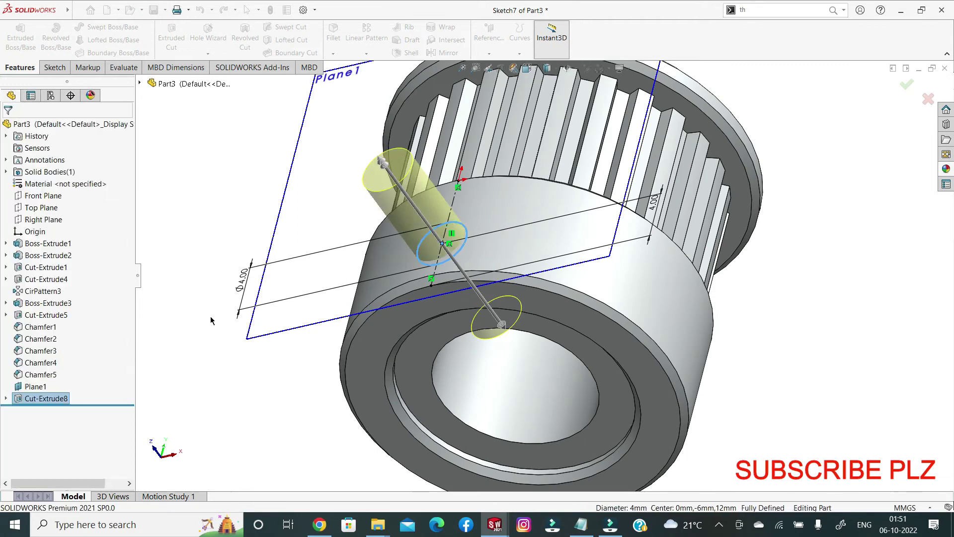
Hide the offset reference plane that carries the hole sketch
middle_drag(223, 343, 230, 321)
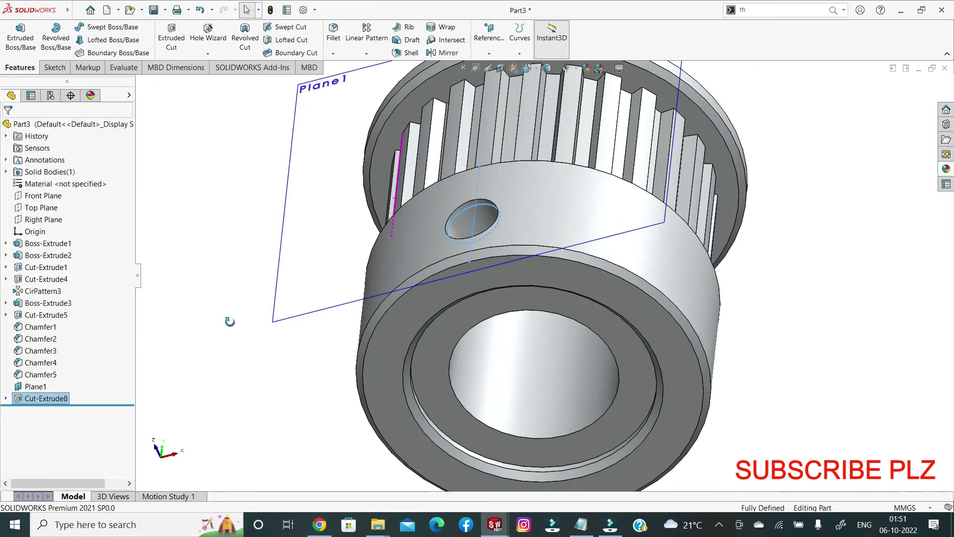
right_click(288, 315)
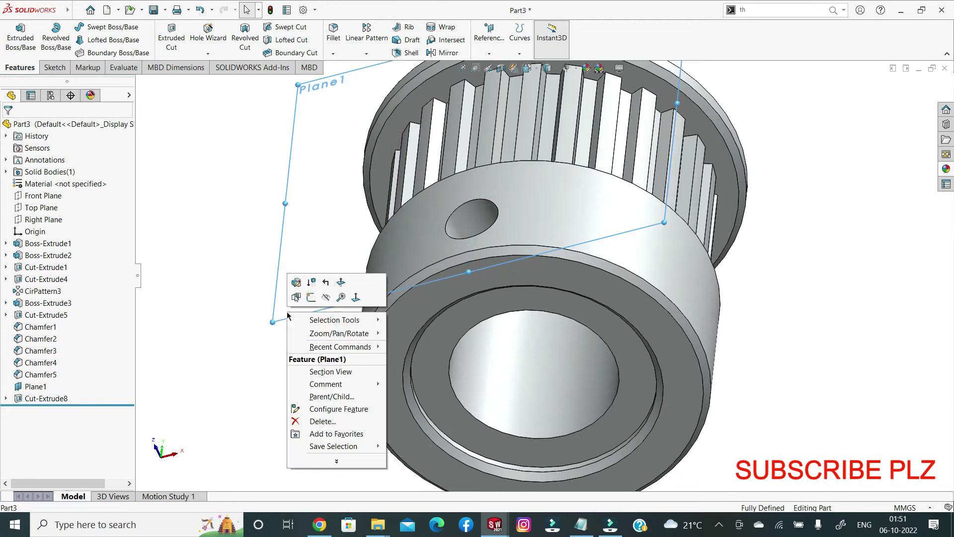
click(327, 298)
Create a reference plane offset 12 mm from the Right Plane
middle_drag(309, 382, 297, 381)
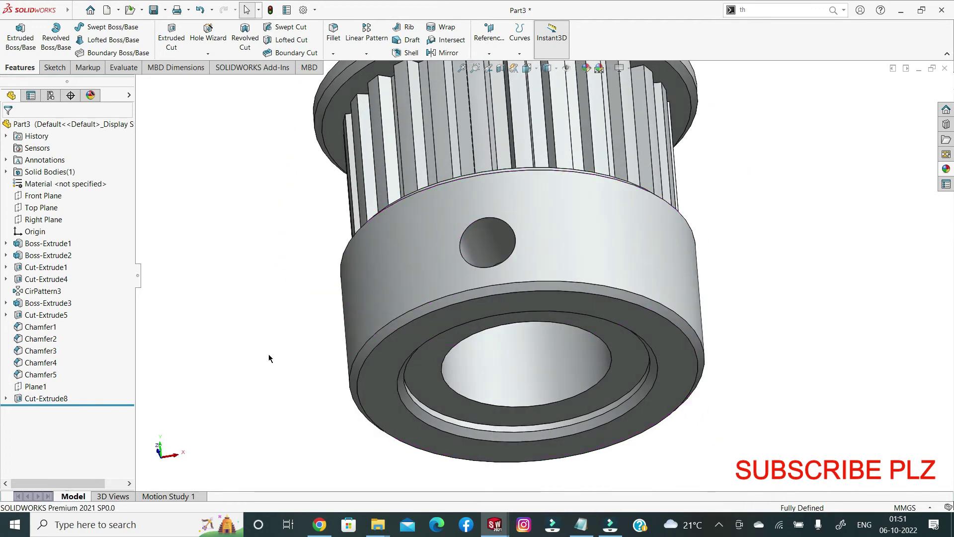
click(43, 219)
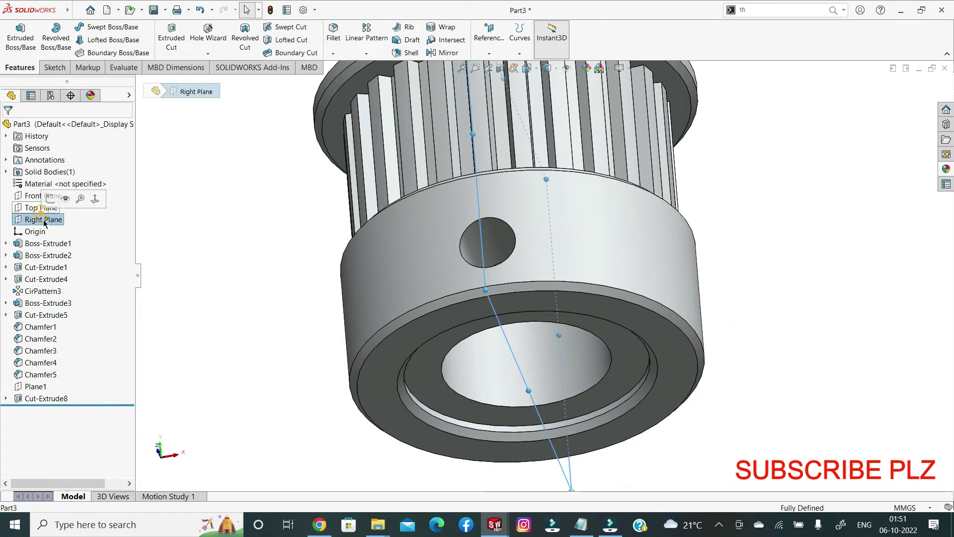
click(490, 50)
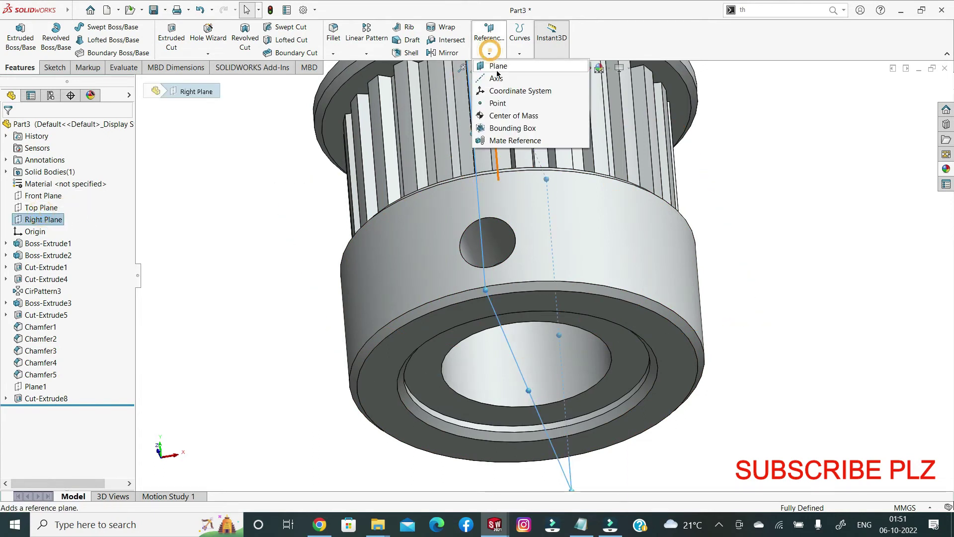
click(498, 68)
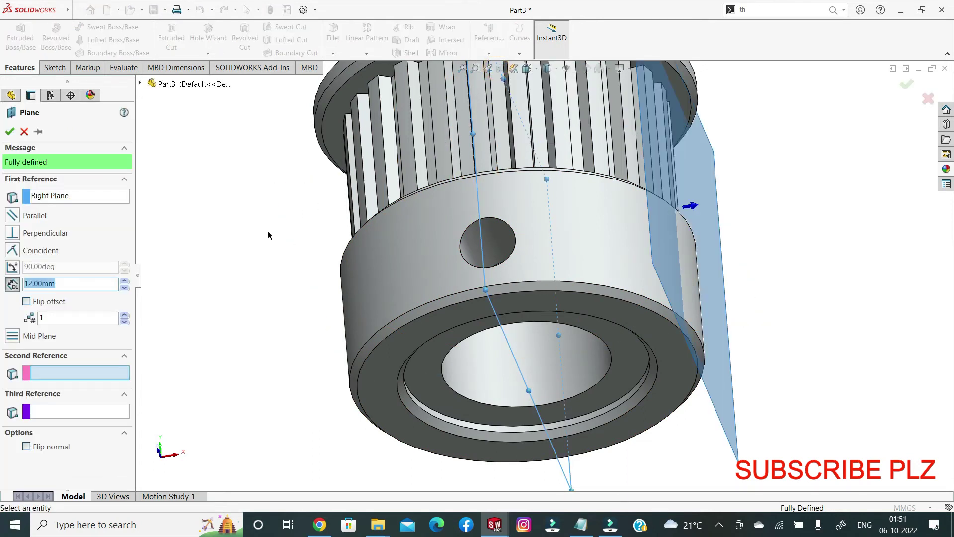
click(10, 132)
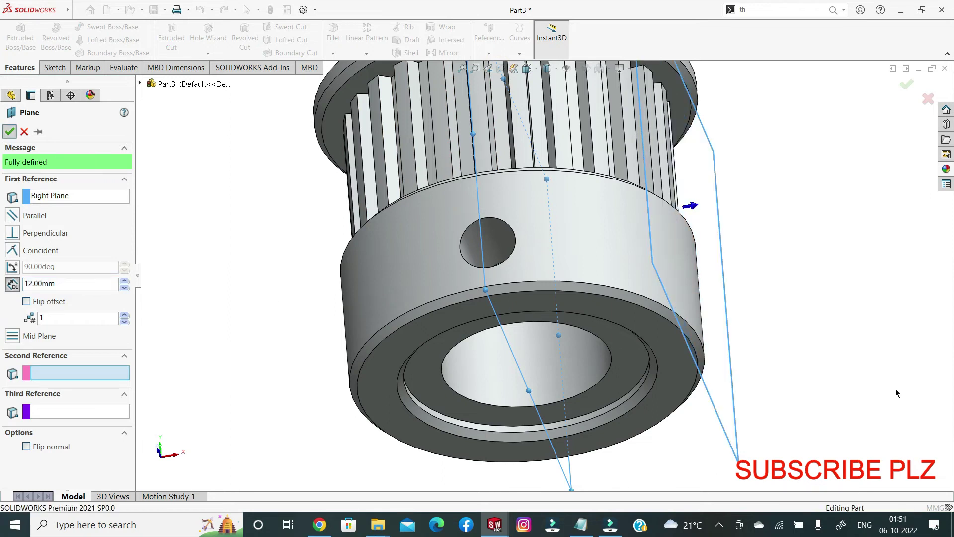
Start a sketch on the new offset plane and draw a circle about 4.1 mm in diameter on the hub, directly below the origin
middle_drag(811, 394, 820, 387)
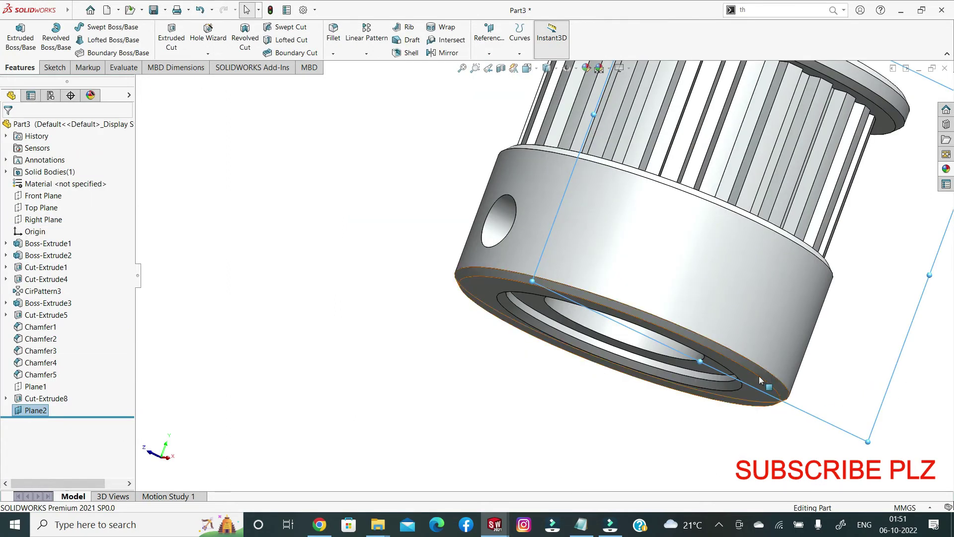
click(793, 406)
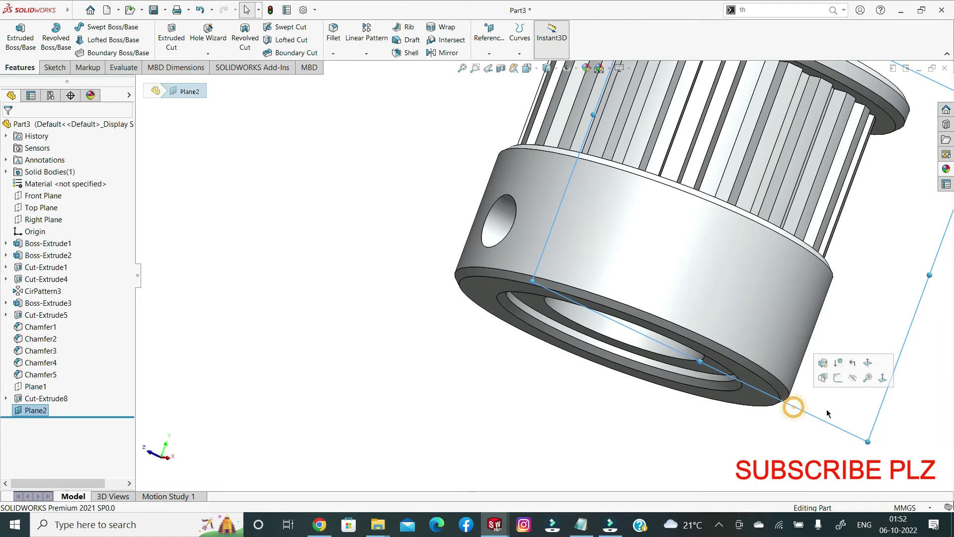
click(837, 383)
click(227, 287)
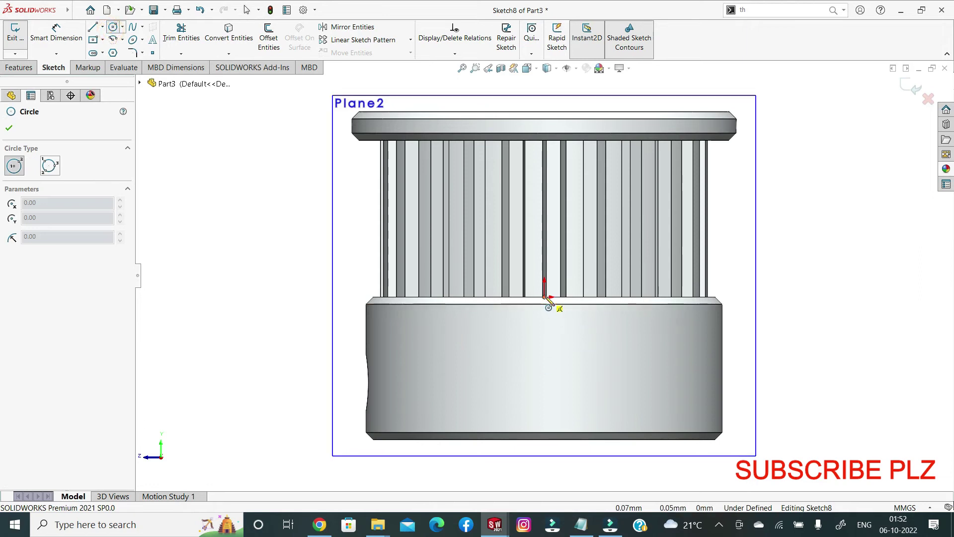
click(544, 383)
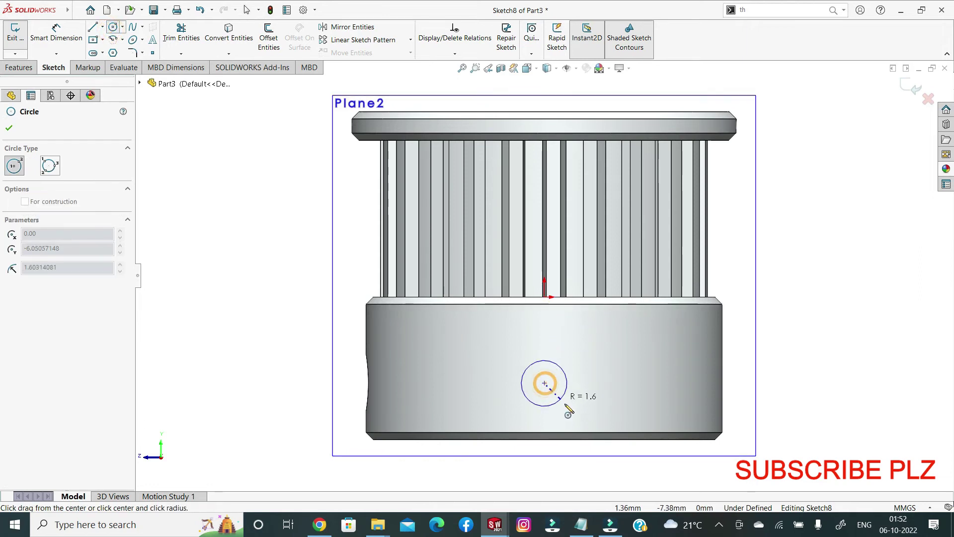
click(564, 405)
click(9, 129)
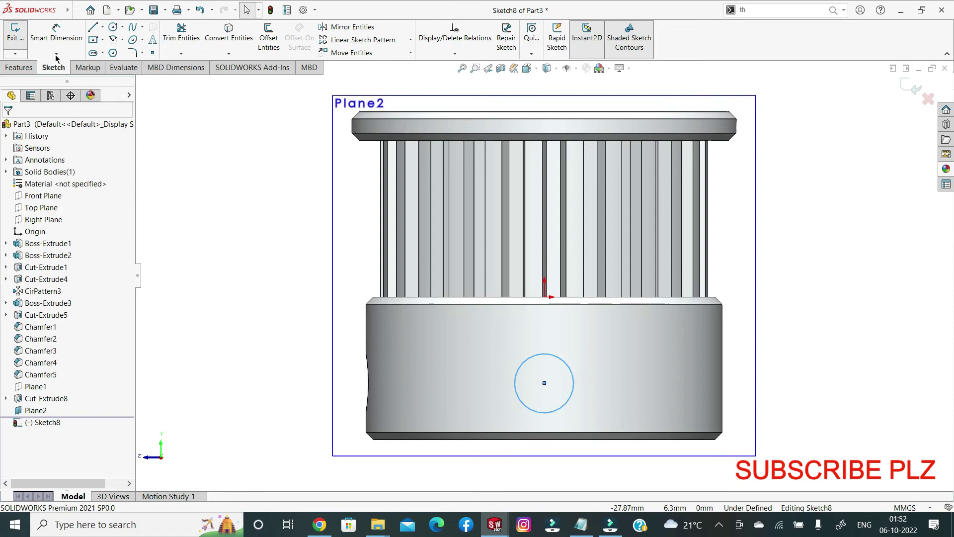
Dimension the diameter of the new circle on the second offset plane as 4 mm
click(57, 32)
click(519, 399)
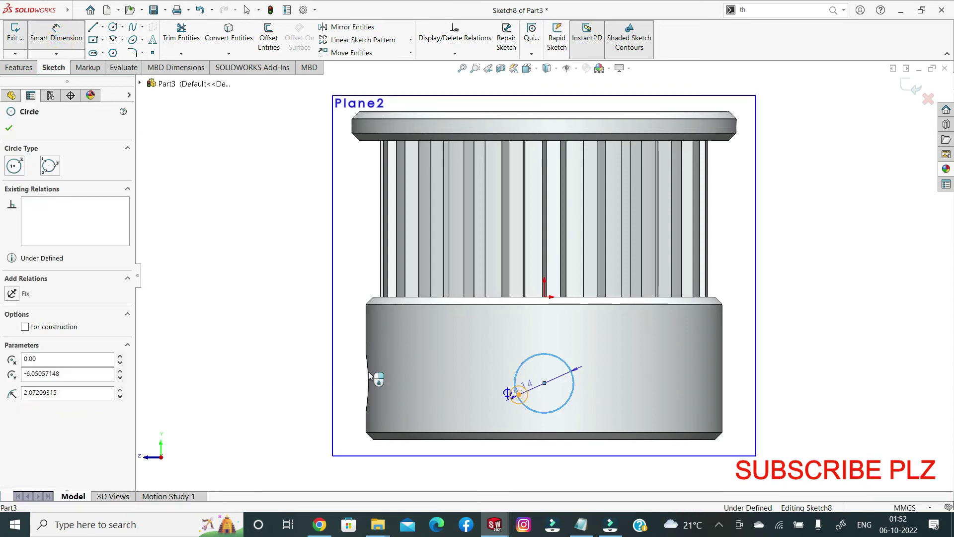
click(309, 379)
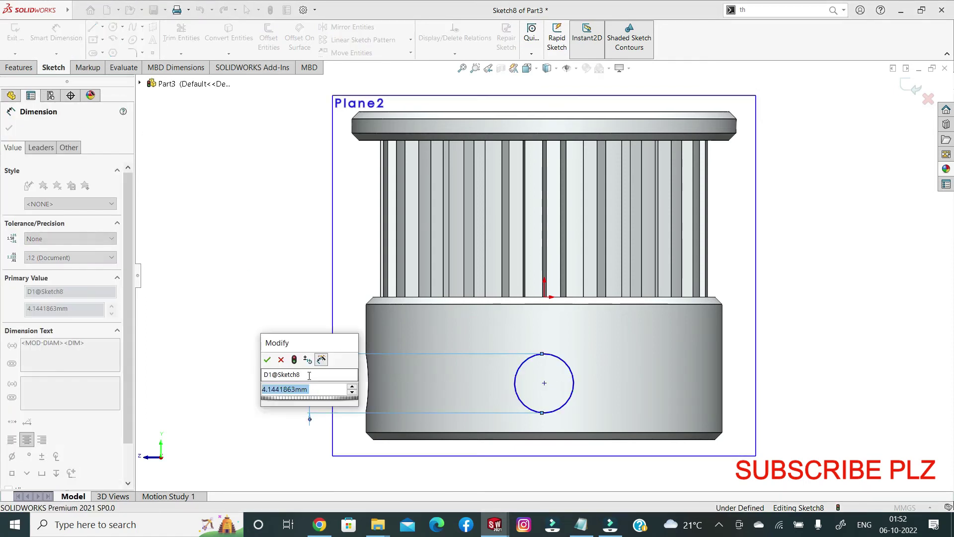
text(4)
key(Return)
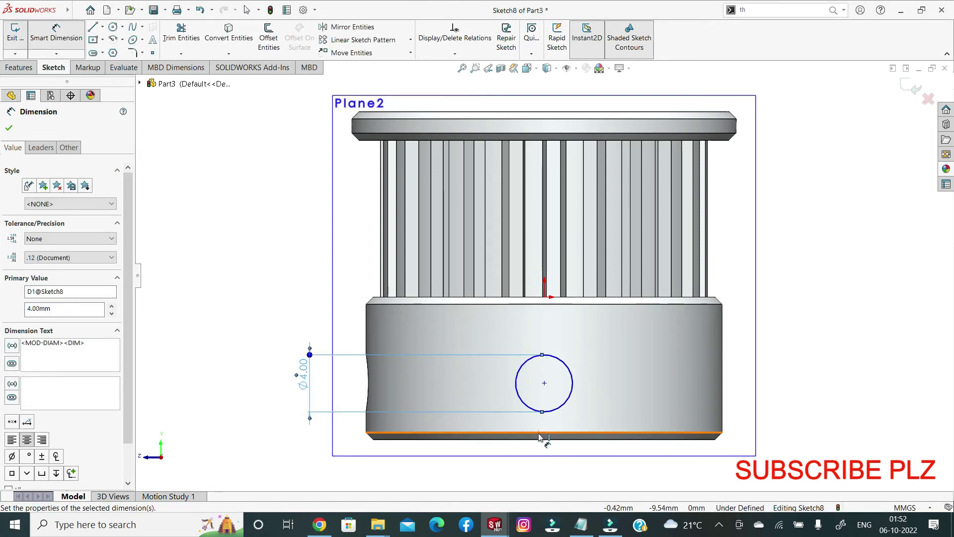
Dimension the circle's centre 4 mm from the hub's lower chamfer edge
click(544, 383)
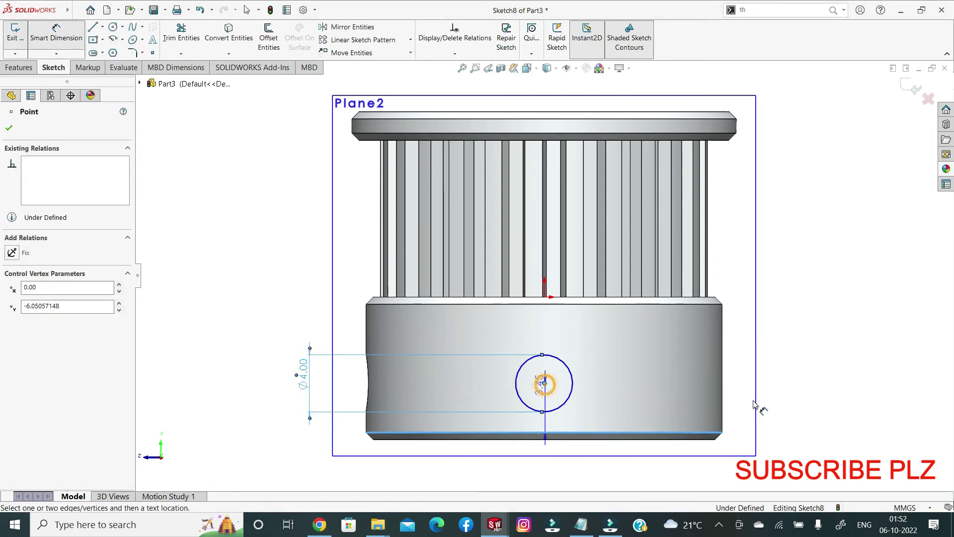
click(783, 397)
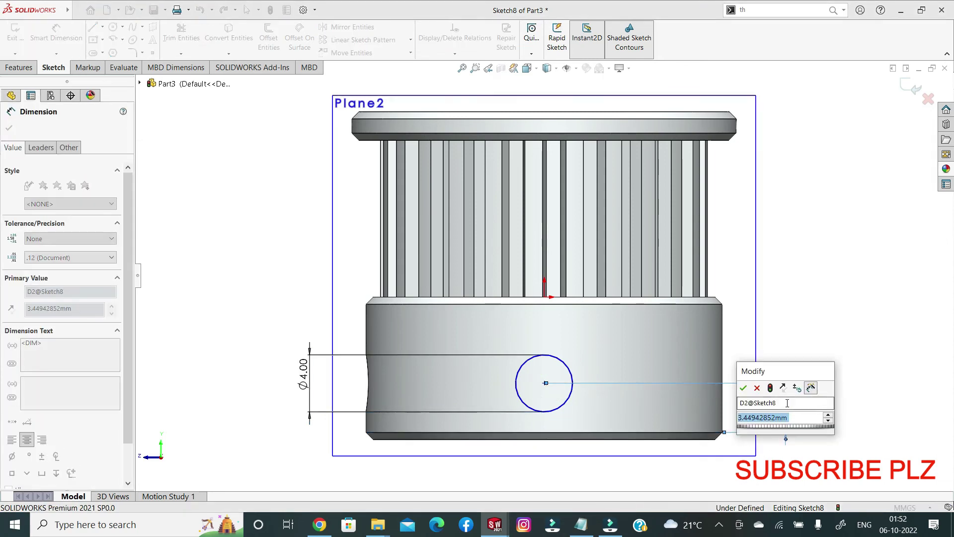
key(Return)
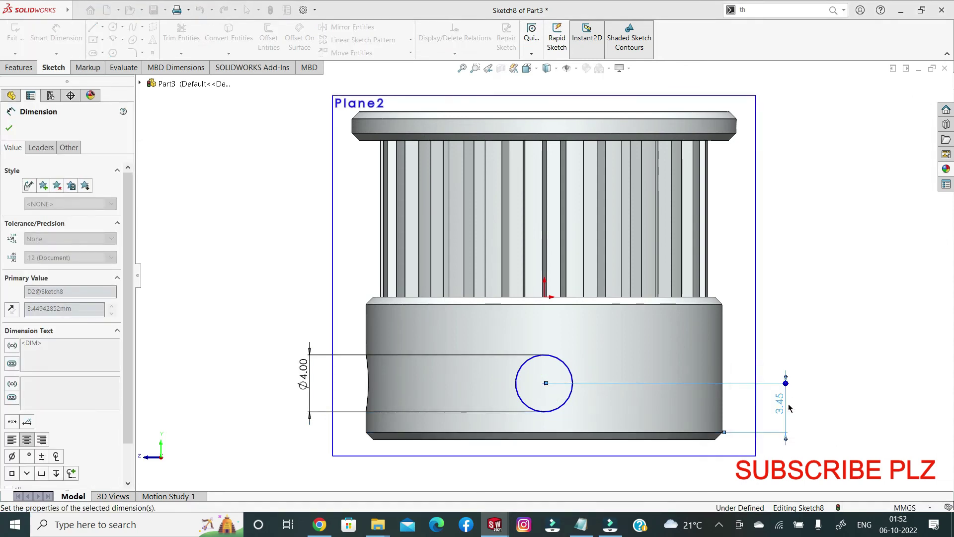
click(9, 129)
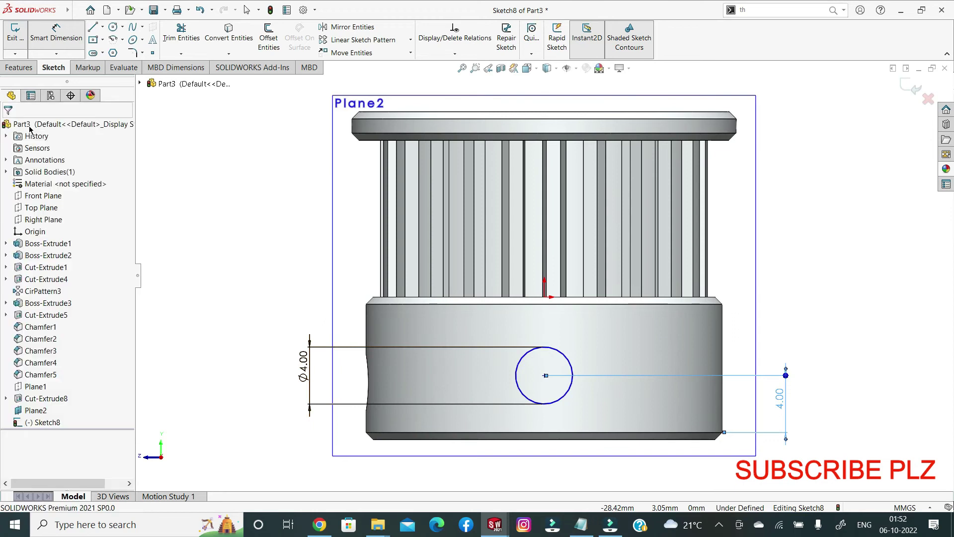
Cut the circle into the hub 8 mm blind in both directions and hide the offset plane Plane2
click(20, 67)
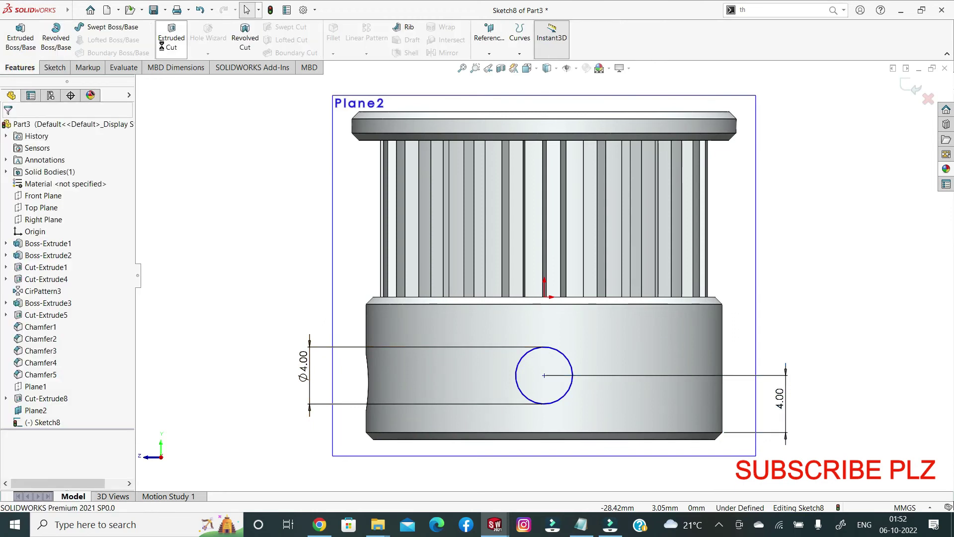
click(171, 39)
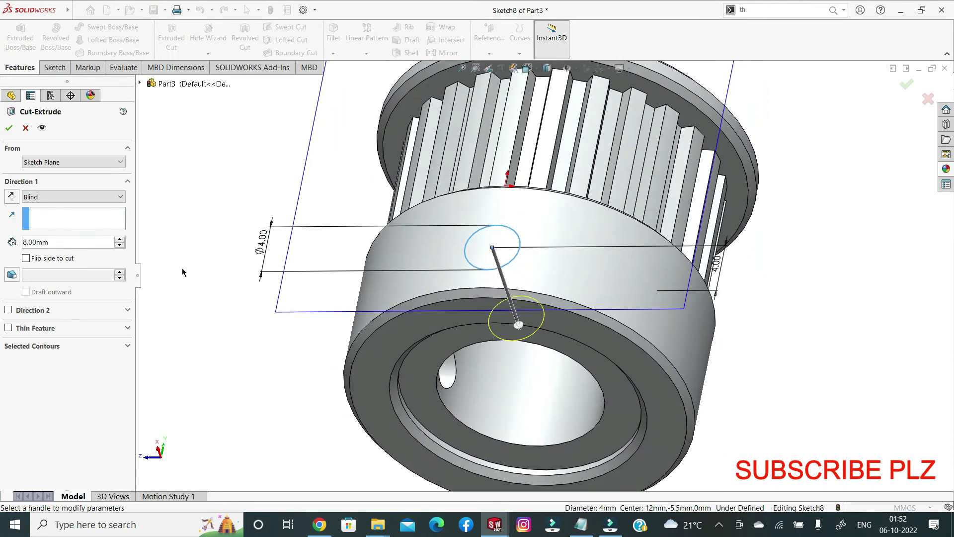
click(8, 310)
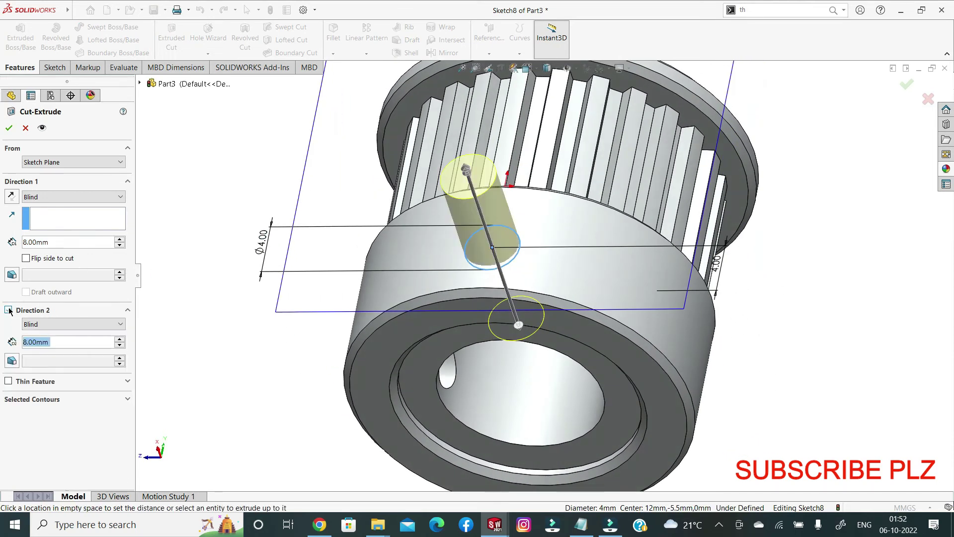
click(12, 127)
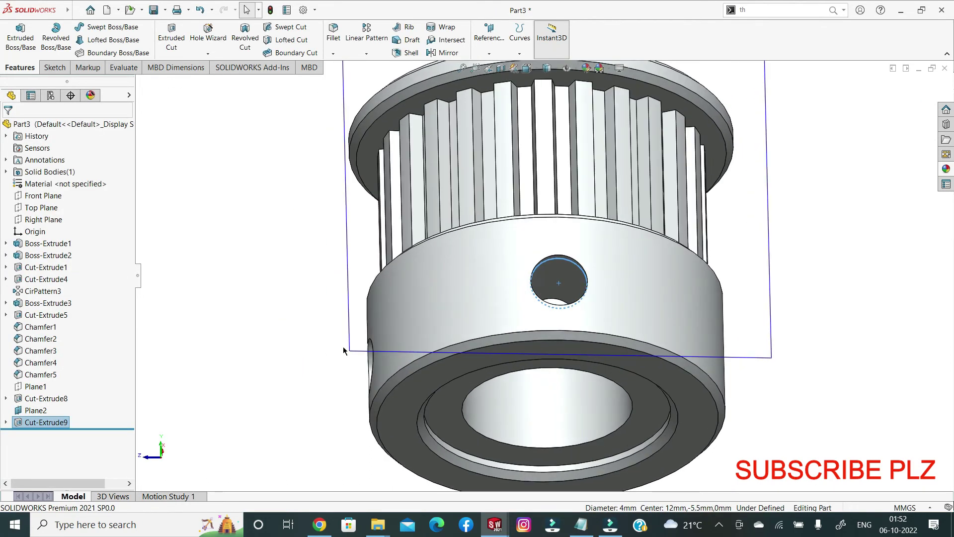
right_click(348, 351)
click(386, 332)
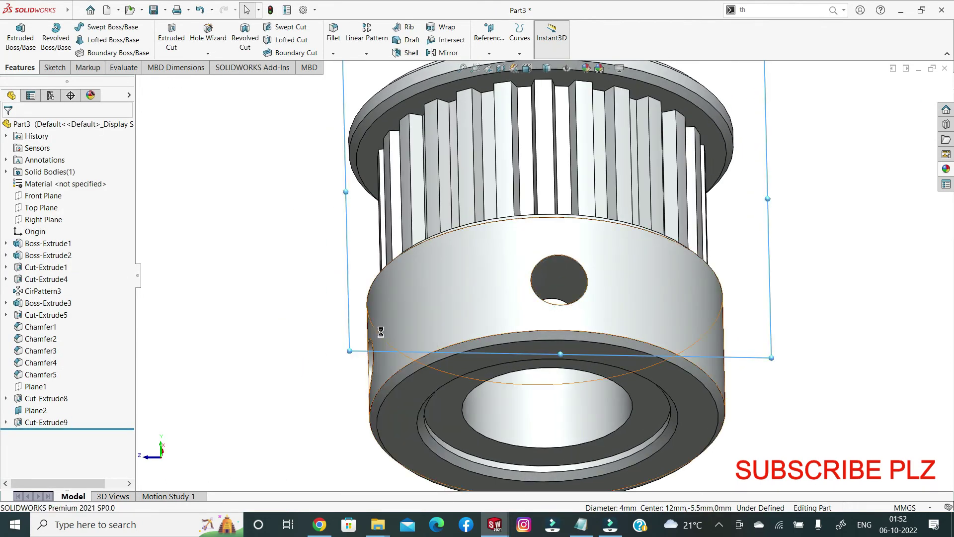
Start a Thread feature on the new hole's circular edge, with Plane2 as its start location
click(562, 259)
click(820, 9)
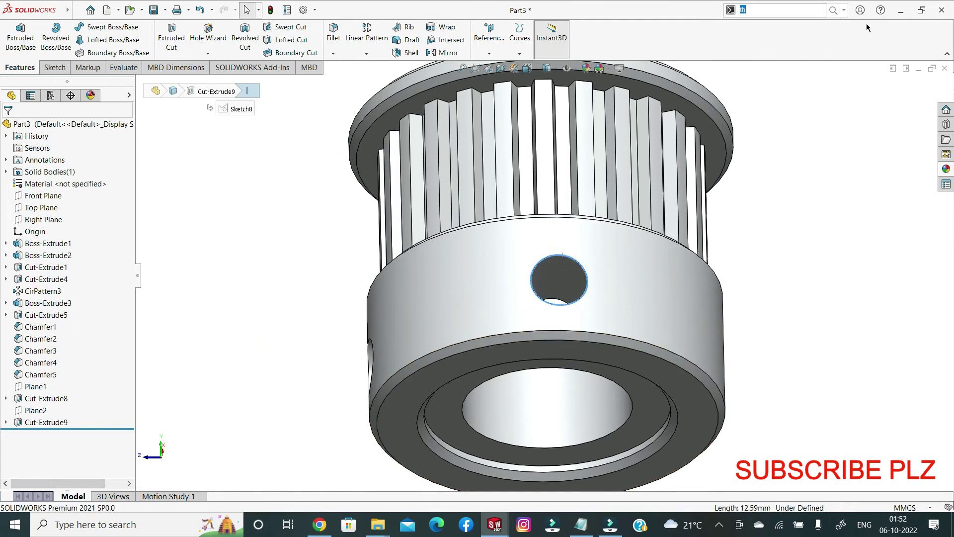
text(t)
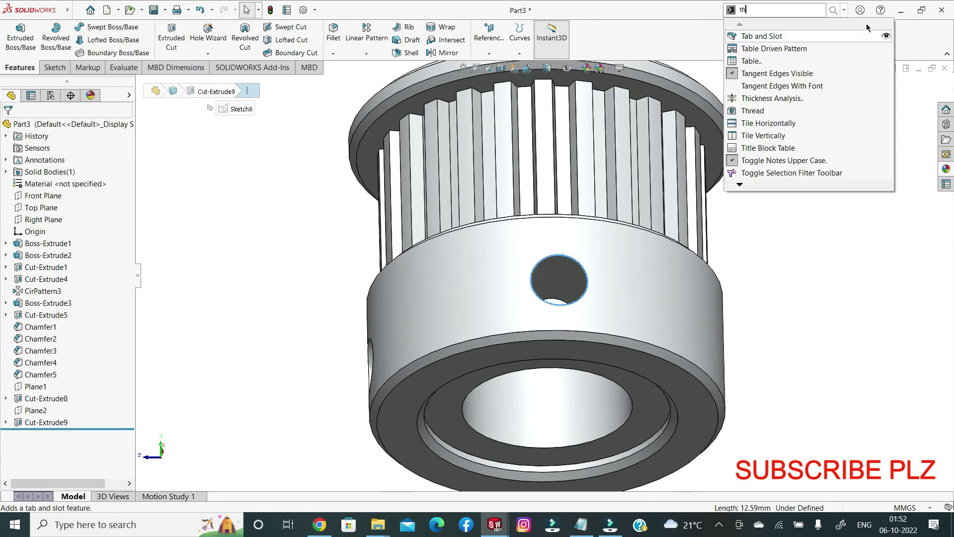
text(h)
click(795, 35)
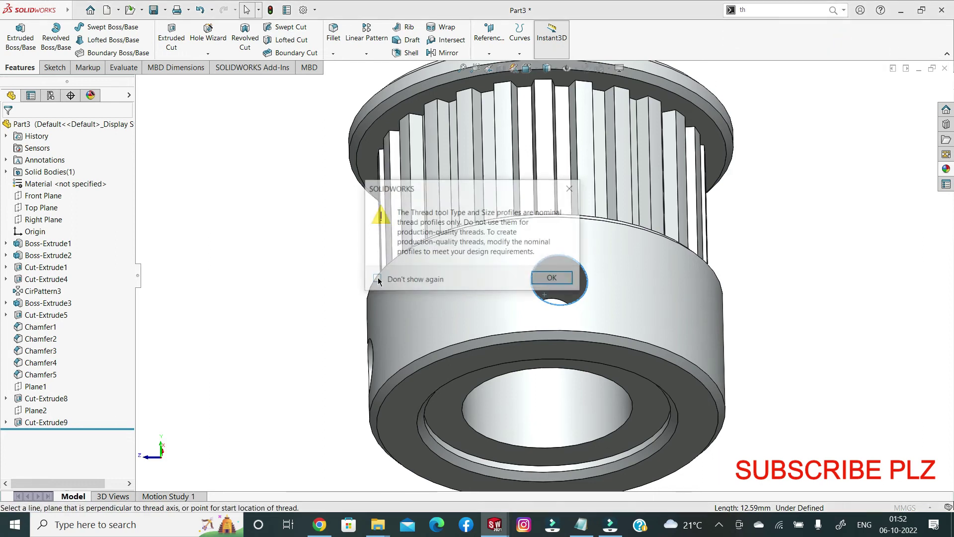
click(564, 283)
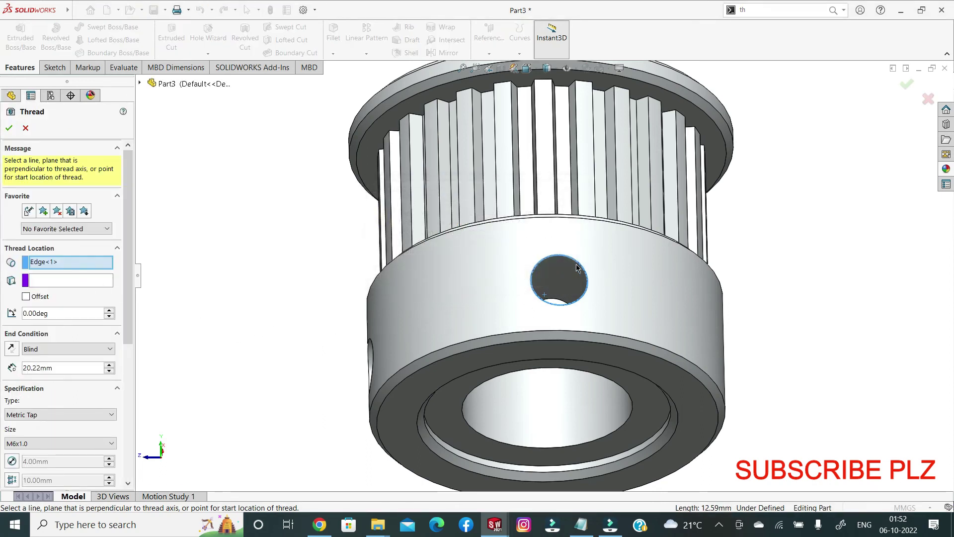
click(91, 281)
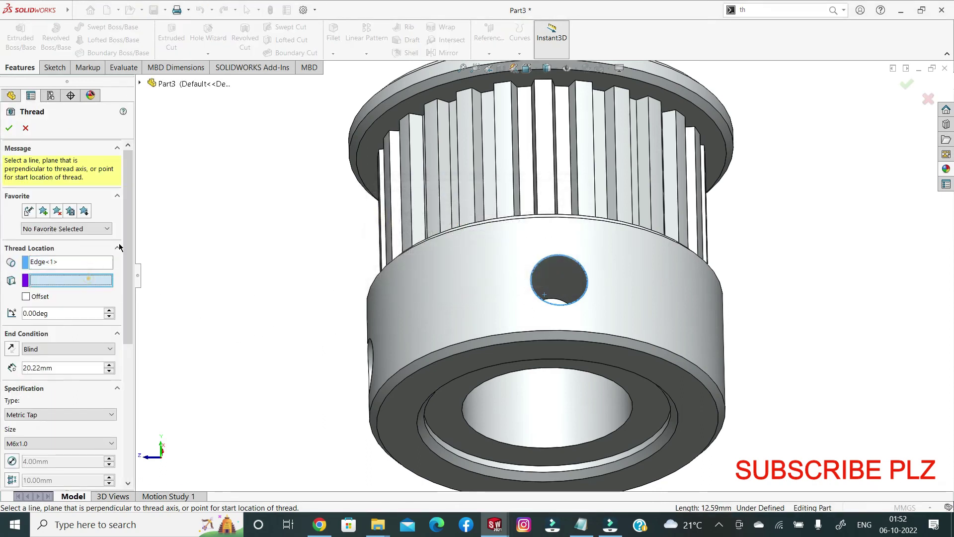
click(140, 83)
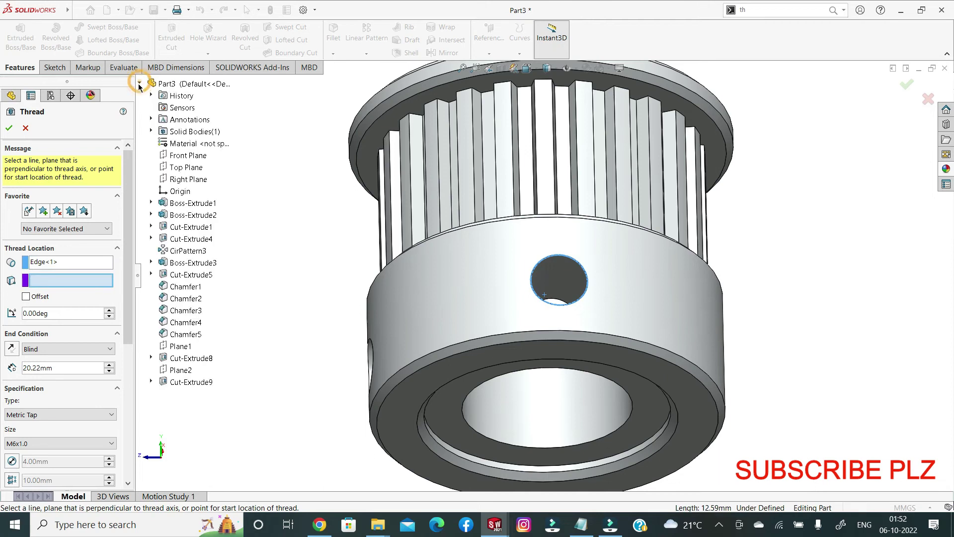
click(177, 370)
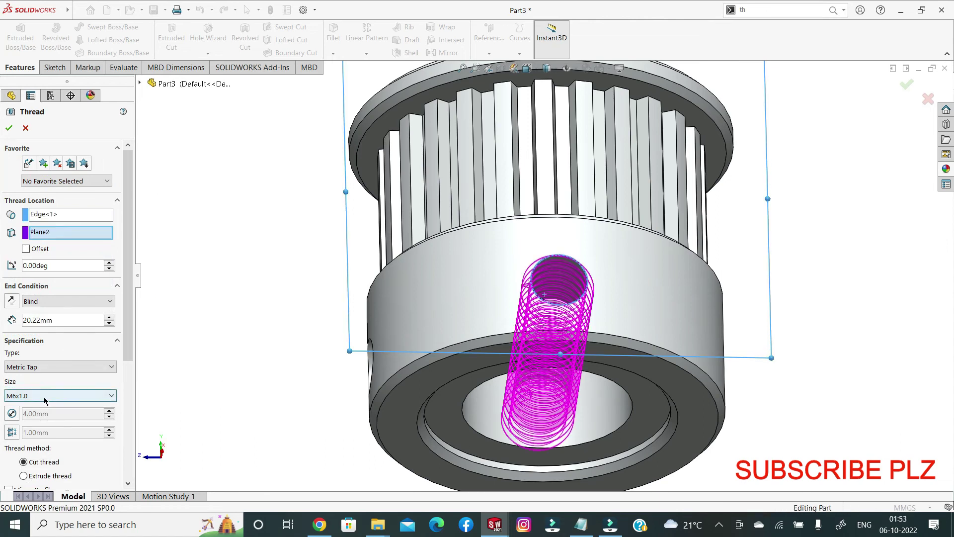
Set the thread size to M4x0.7 with a blind depth of 10 mm and create the thread
click(111, 396)
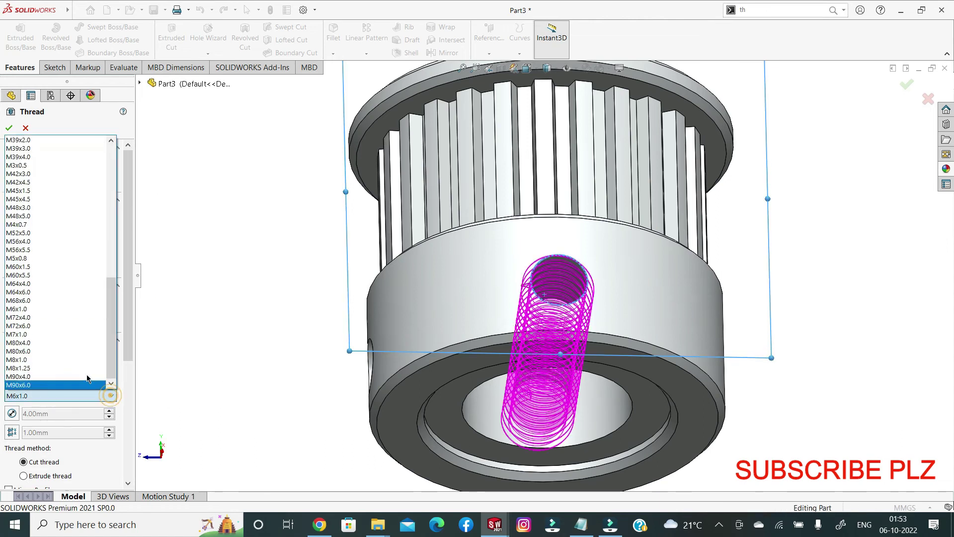
click(23, 224)
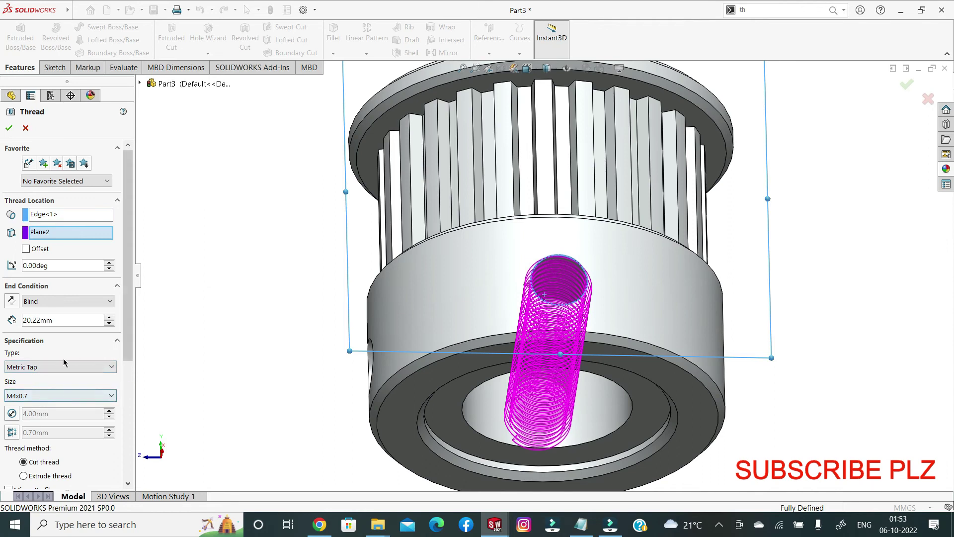
click(110, 323)
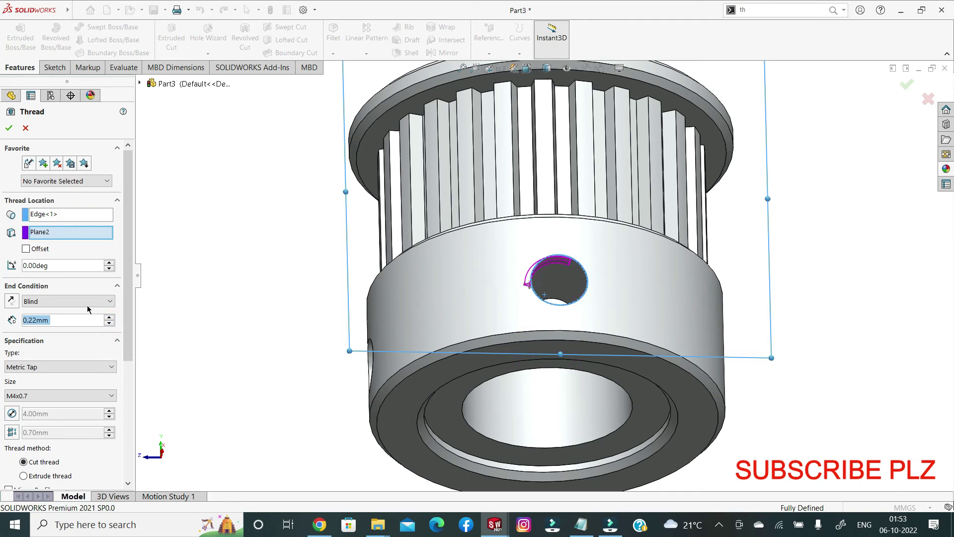
click(73, 316)
double_click(70, 320)
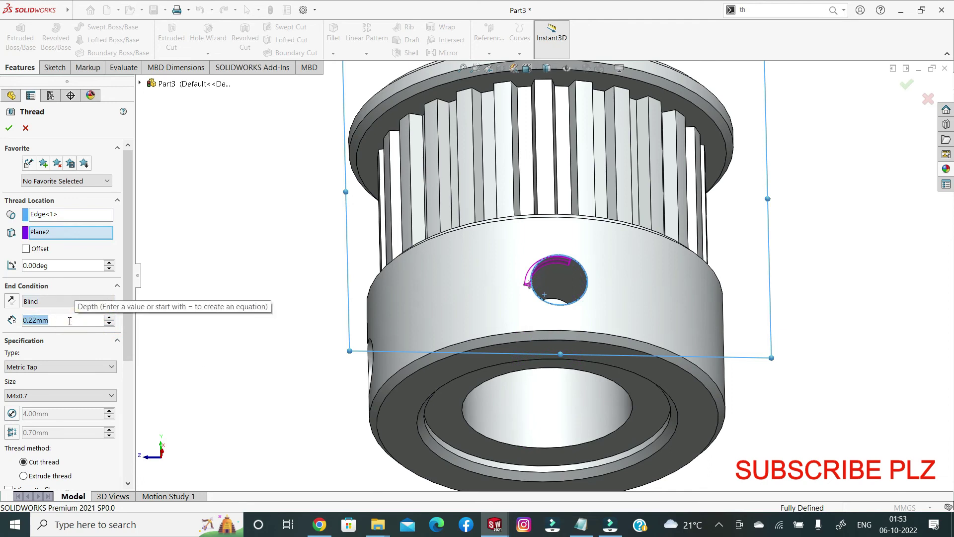
text(10)
key(Return)
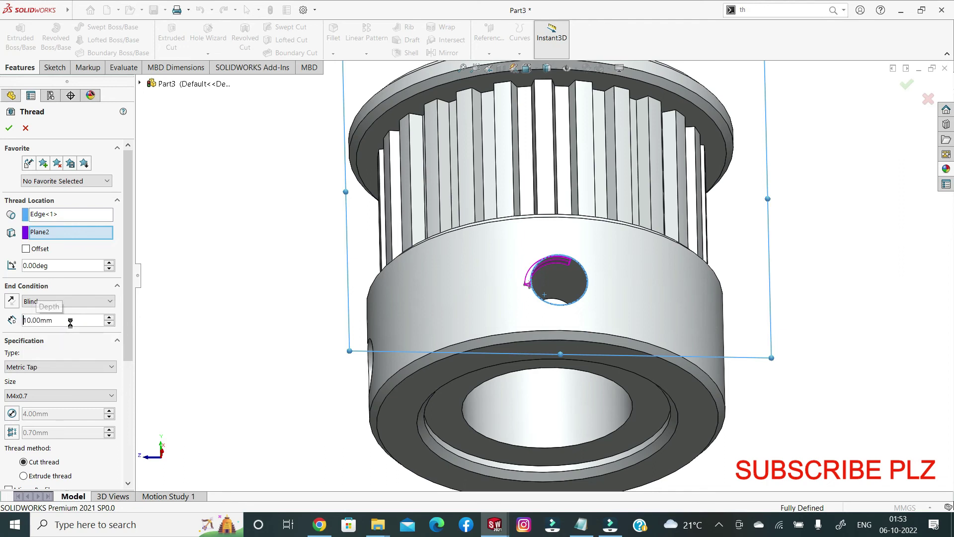
click(9, 129)
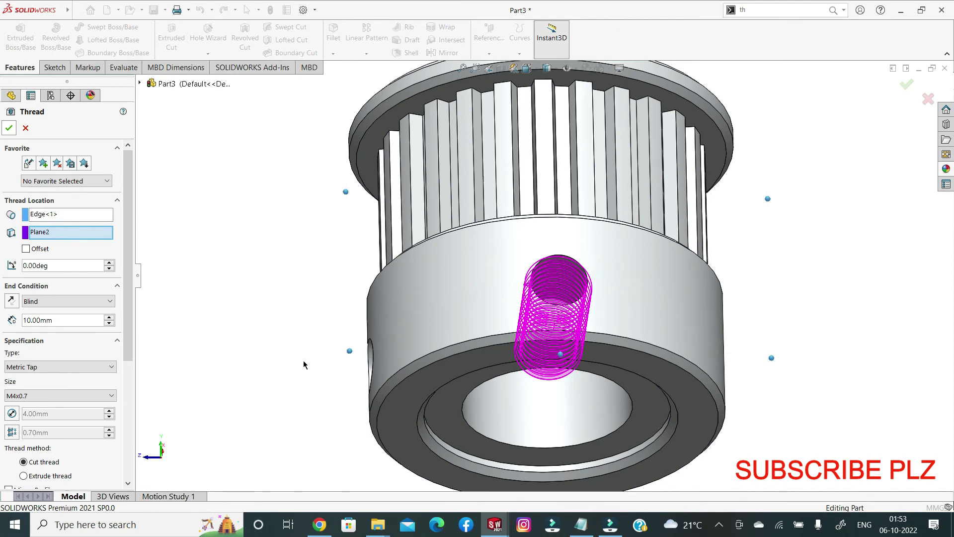
Start a second Thread feature on the other radial hole's circular edge, with Plane1 as its start location
middle_drag(308, 363, 496, 318)
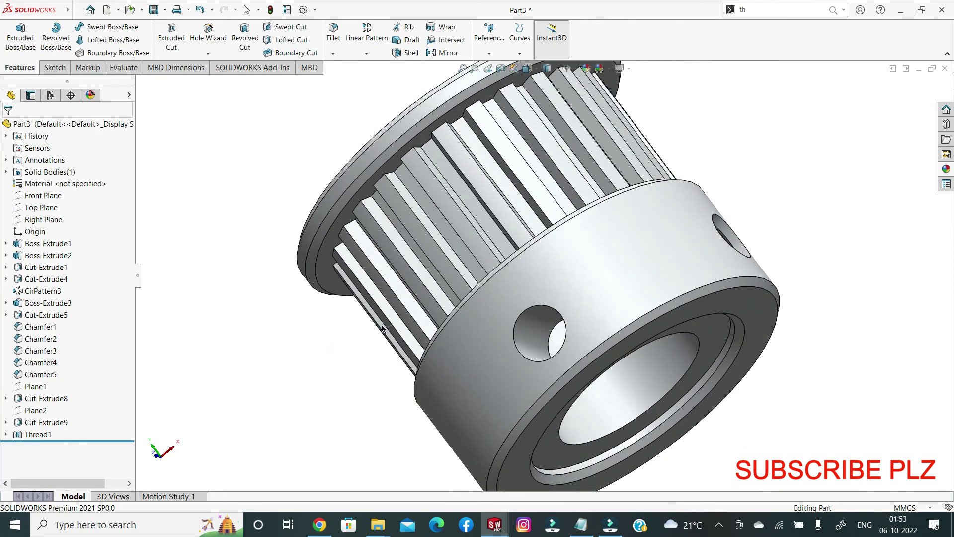
click(536, 310)
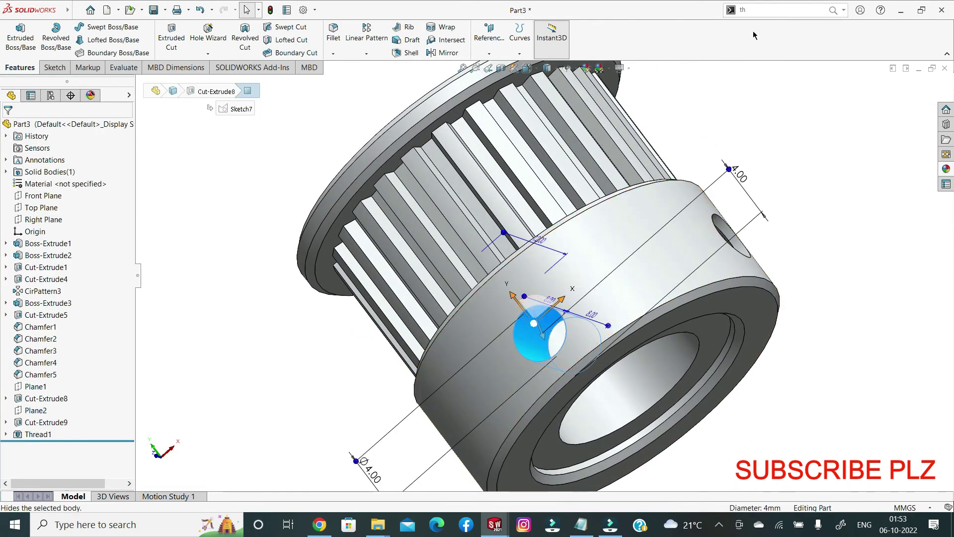
click(763, 14)
key(BackSpace)
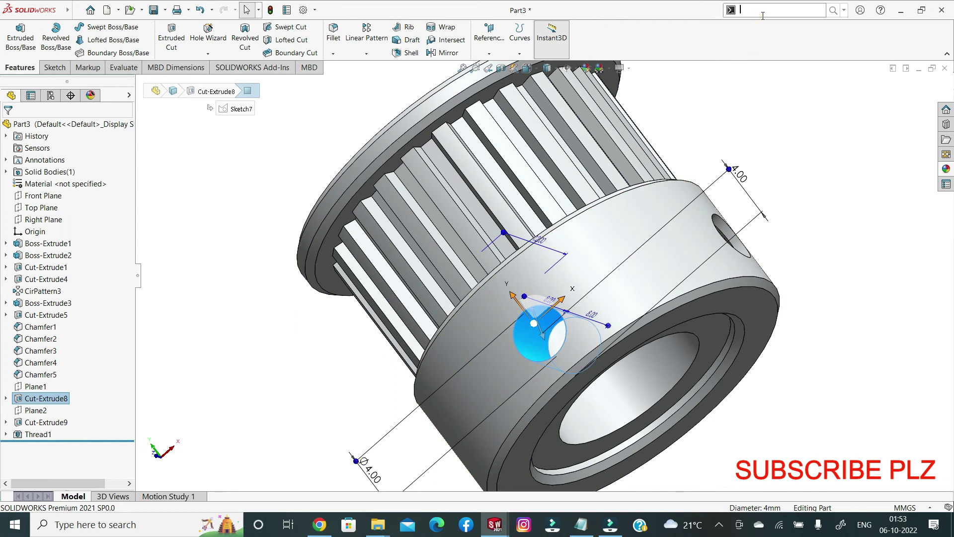
text(th)
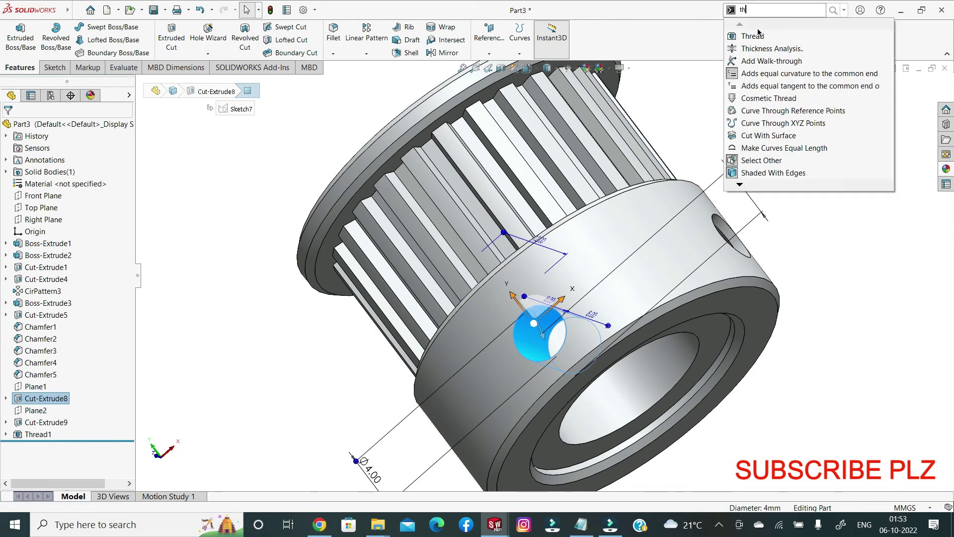
click(755, 35)
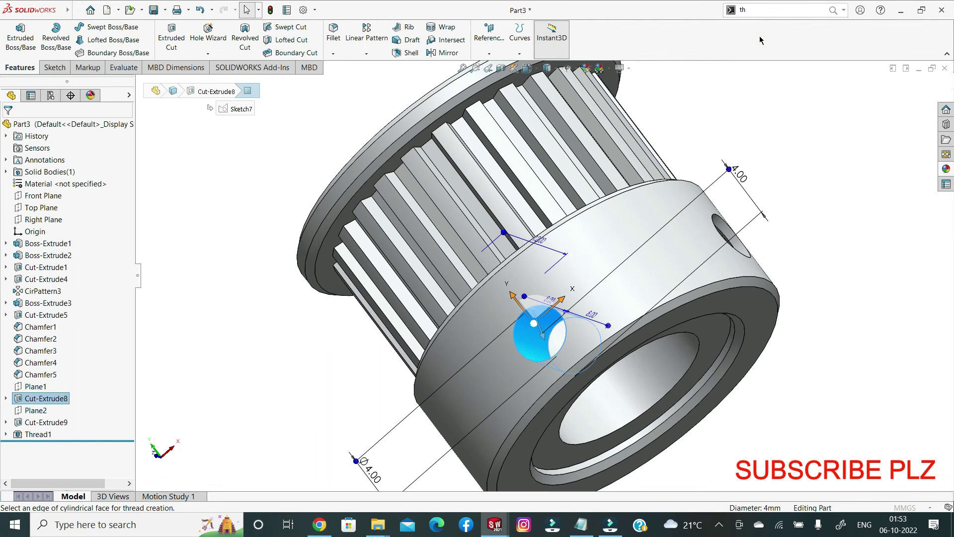
click(548, 277)
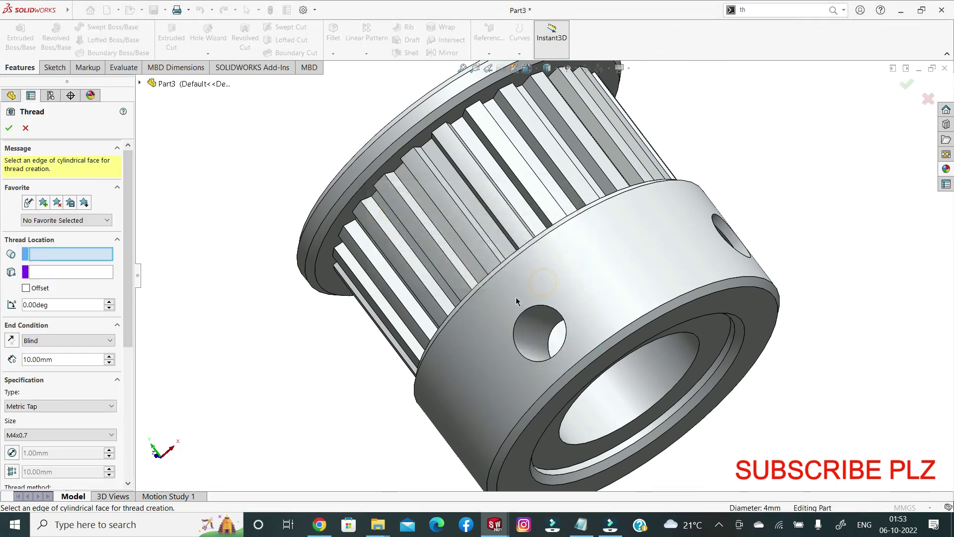
mouse_move(408, 345)
middle_down()
mouse_move(377, 369)
mouse_move(414, 345)
middle_up()
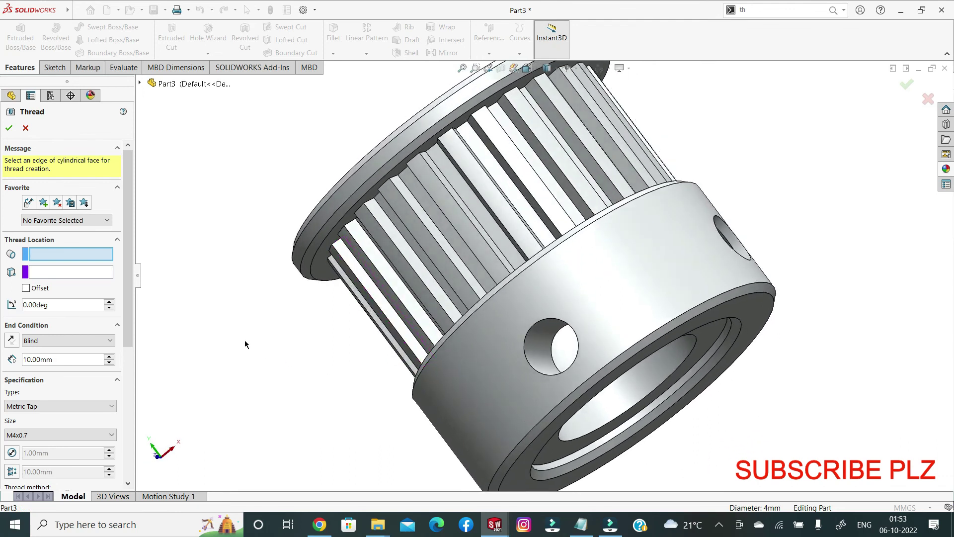
click(63, 258)
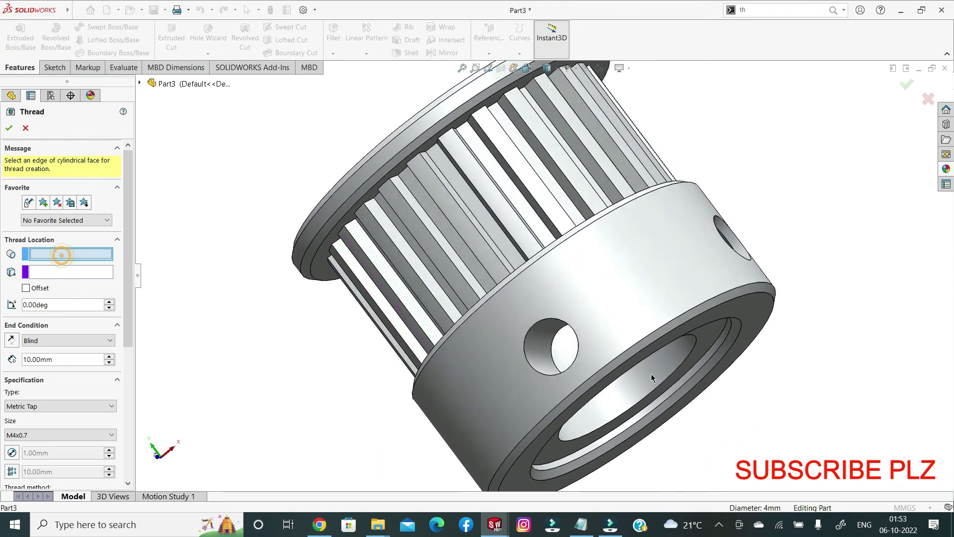
click(564, 326)
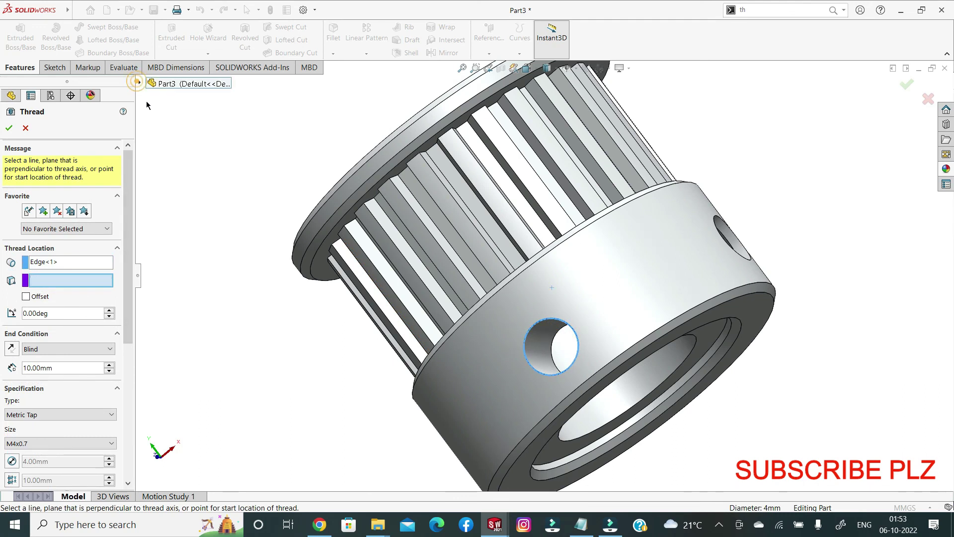
click(140, 83)
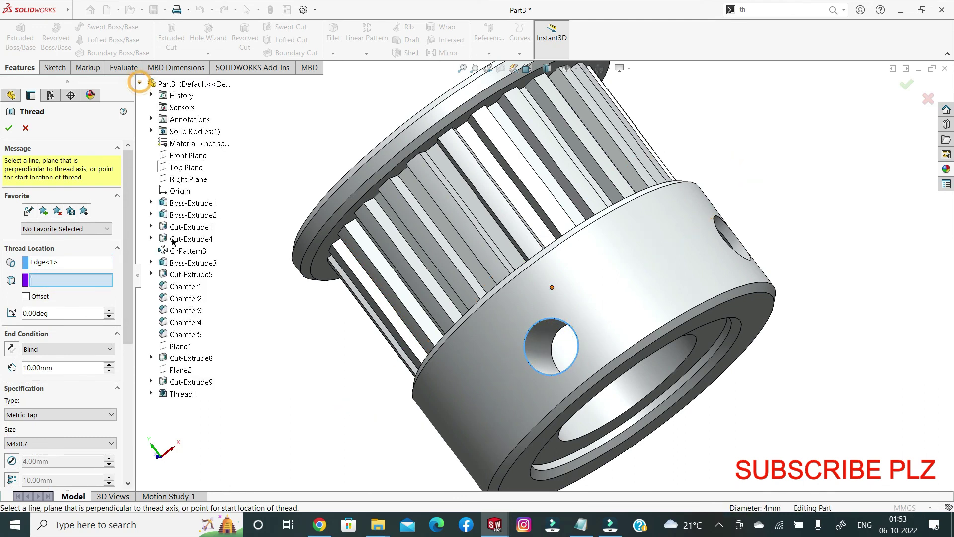
click(174, 347)
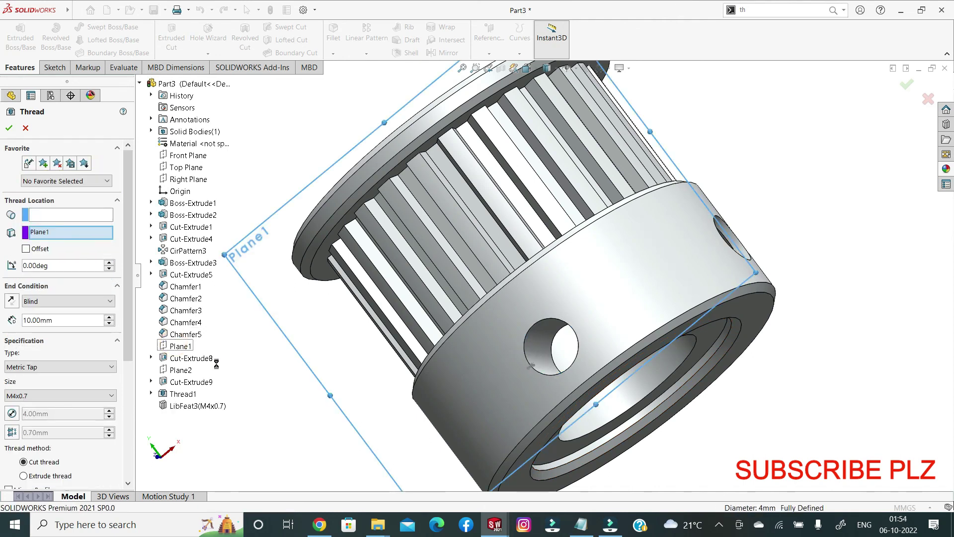